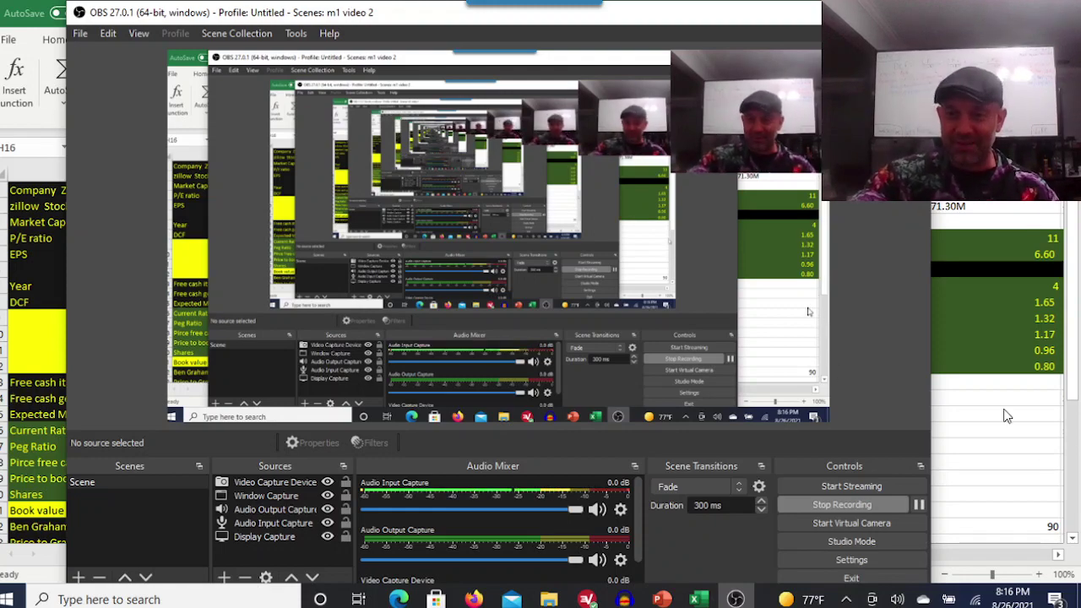
Bring the Zillow DCF sheet forward and review the P/E ratio, 24 billion market cap and 36.00 P/E inputs
left_click(978, 404)
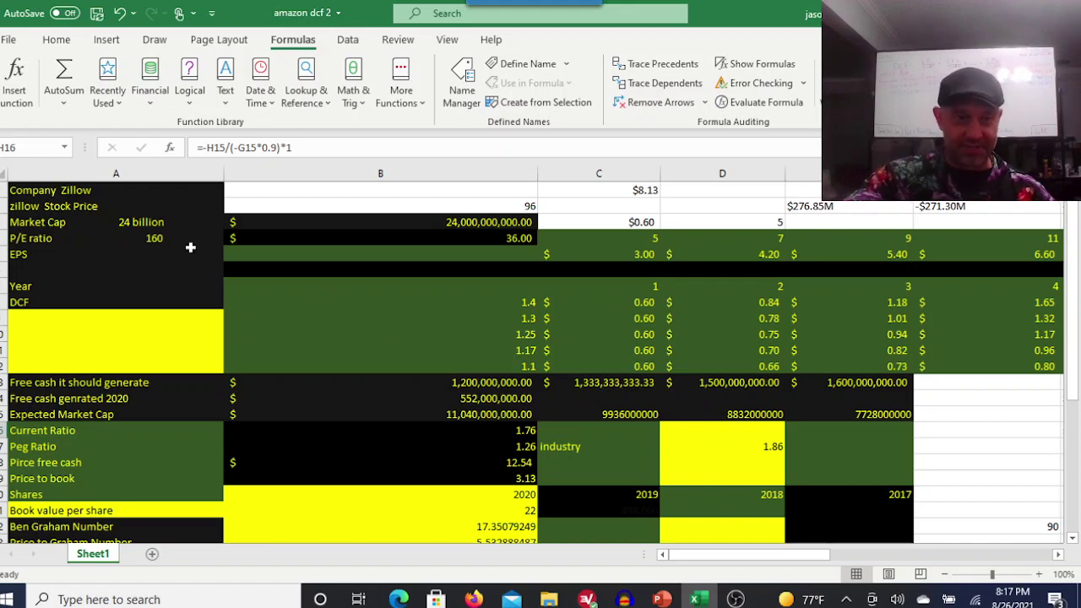
left_click(161, 241)
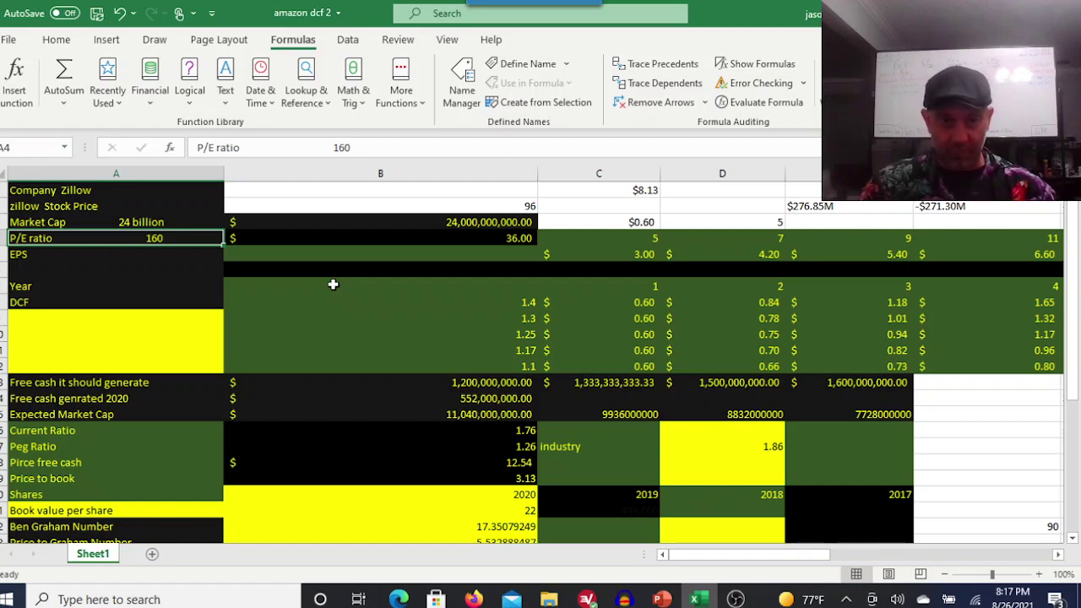
left_click(187, 223)
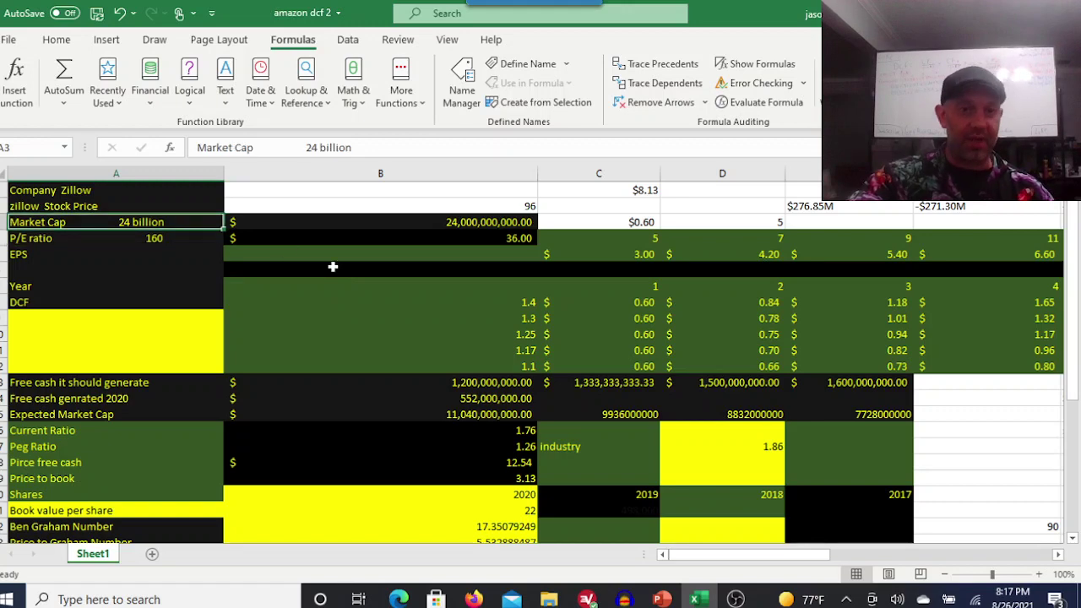
left_click(496, 239)
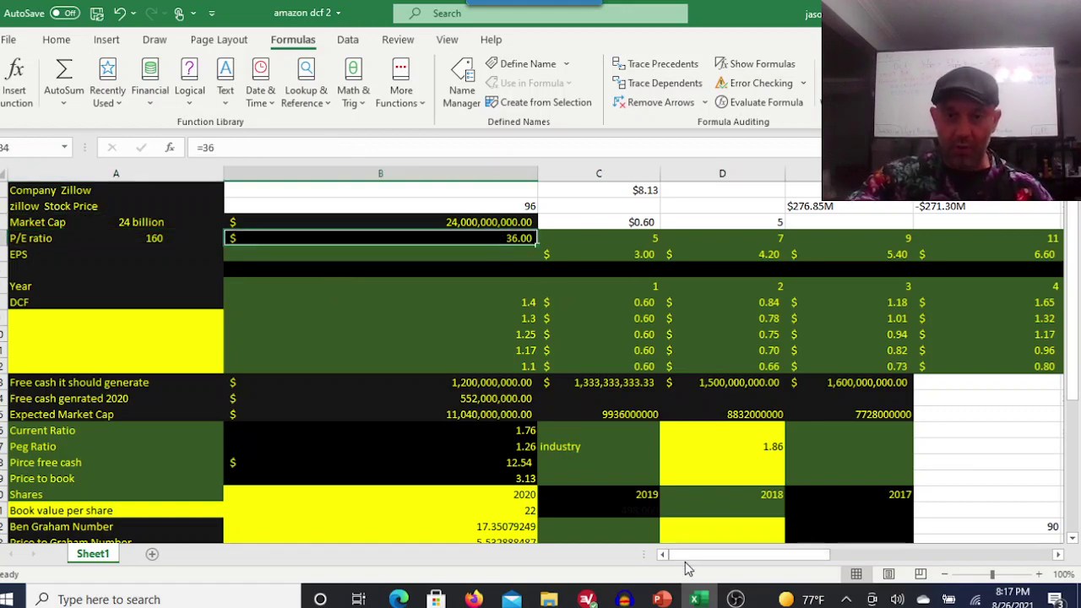
left_click_drag(691, 566, 741, 566)
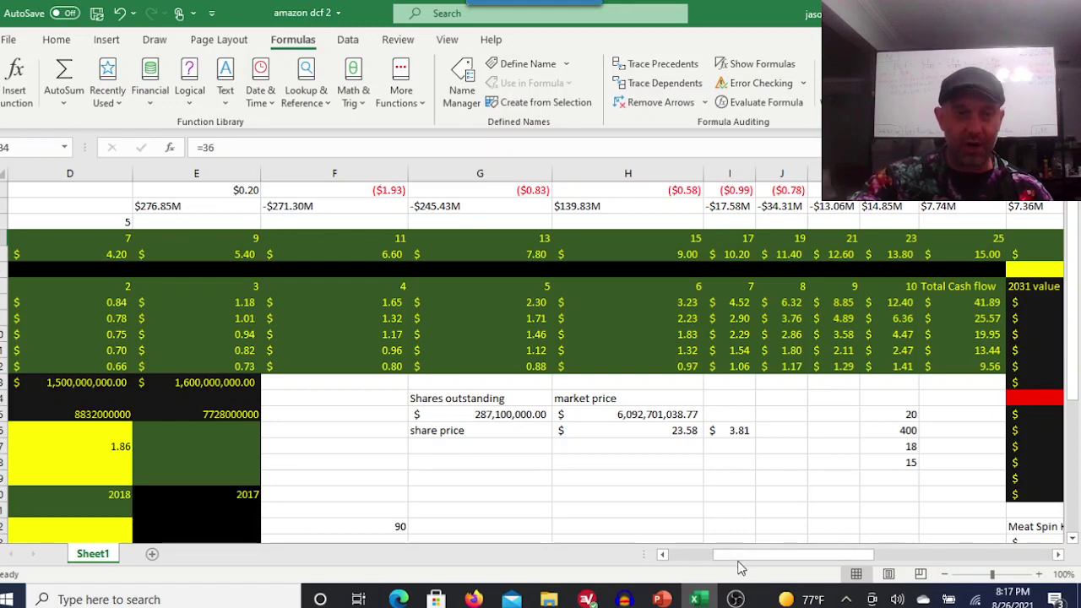
left_click_drag(739, 566, 874, 525)
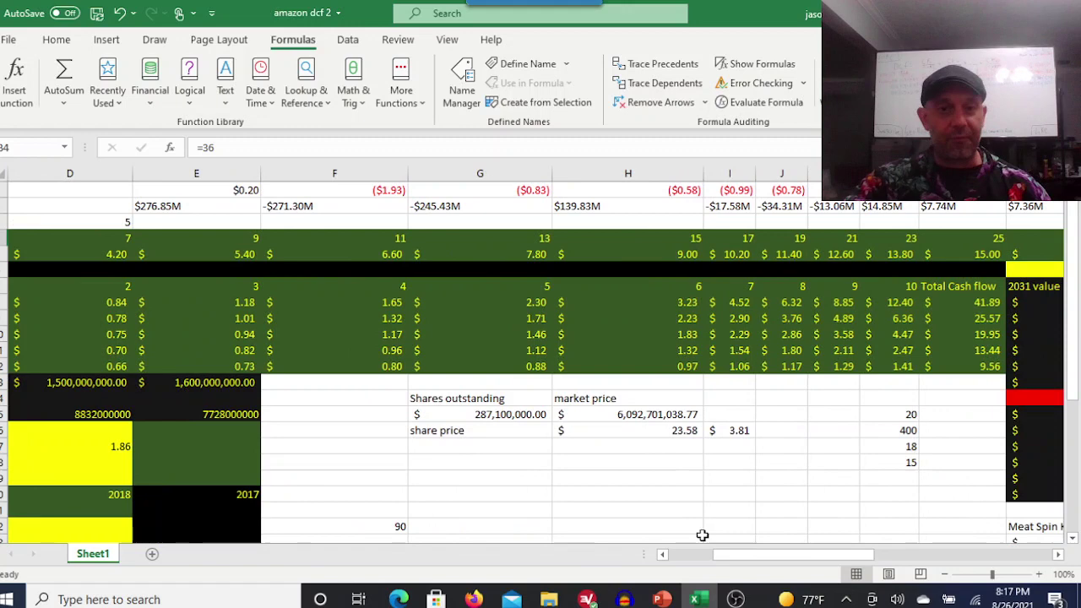
left_click_drag(733, 567, 831, 563)
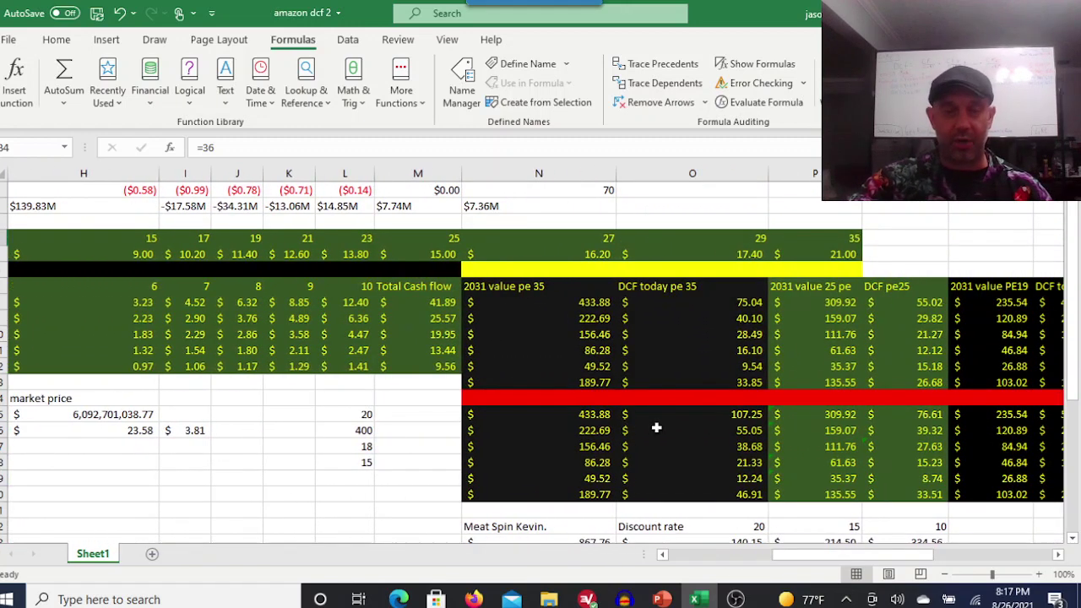
left_click(842, 239)
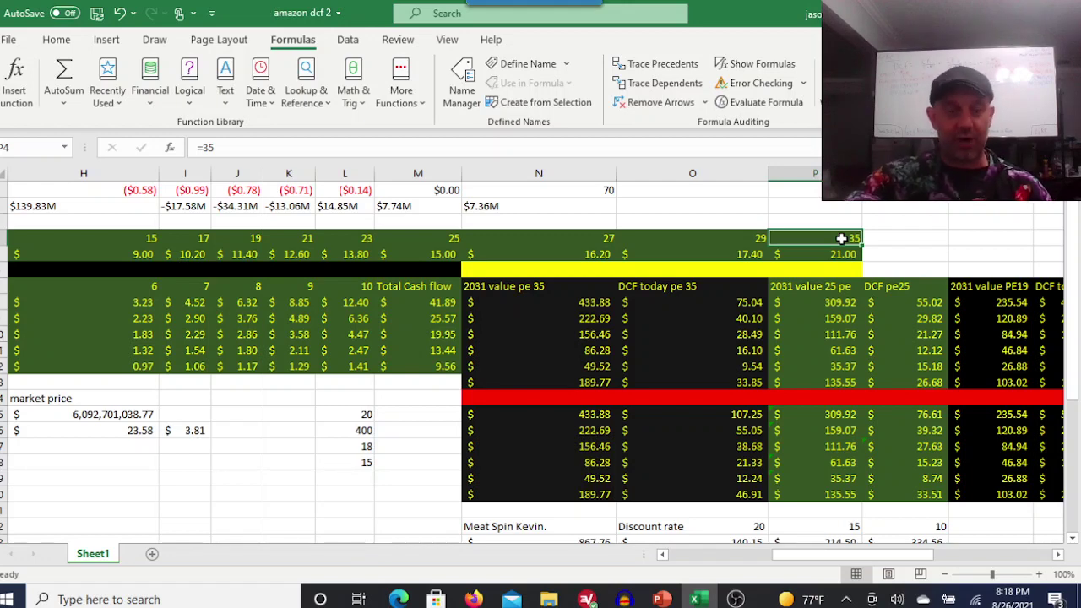
left_click_drag(883, 556, 855, 559)
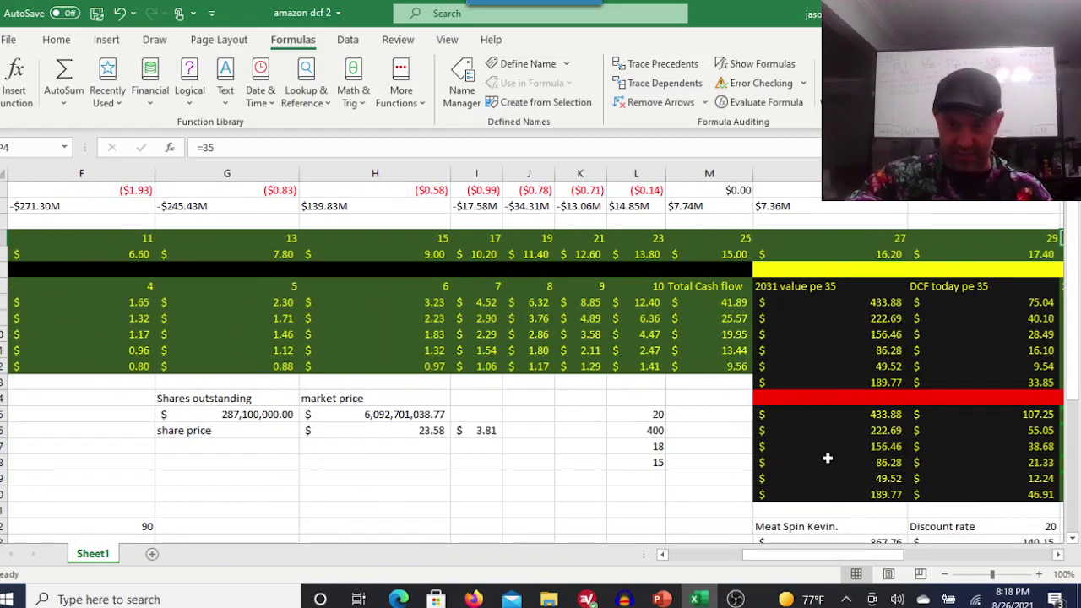
left_click_drag(832, 562, 752, 559)
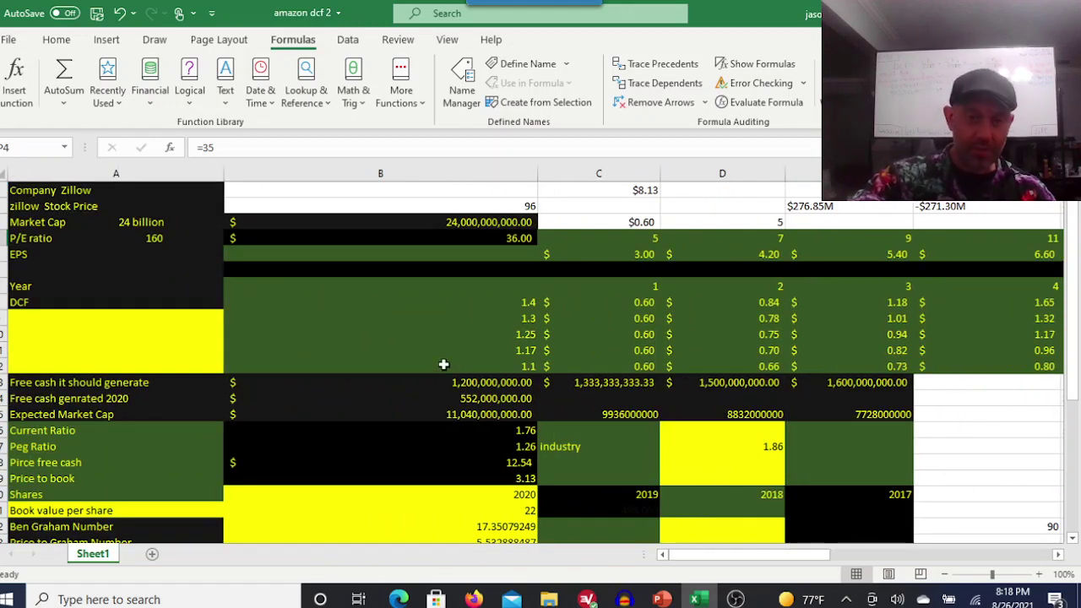
left_click(482, 385)
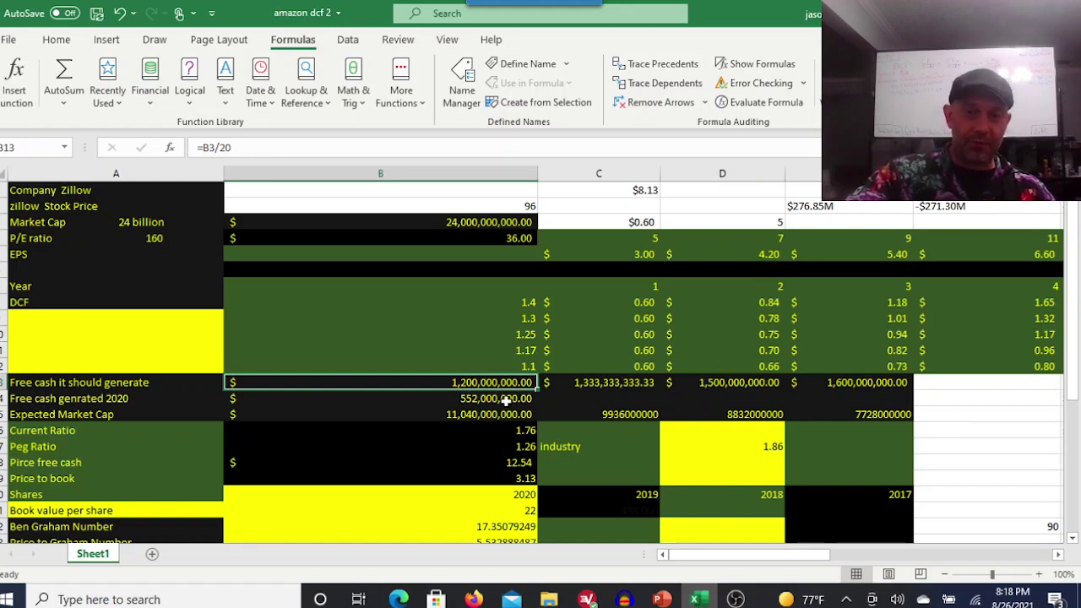
left_click(837, 209)
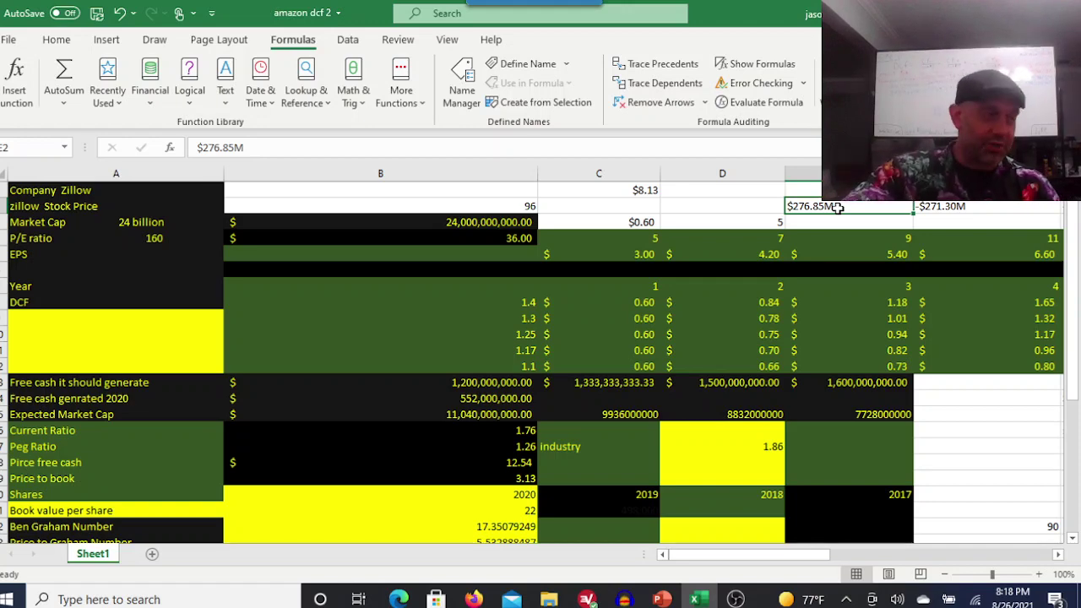
left_click(479, 397)
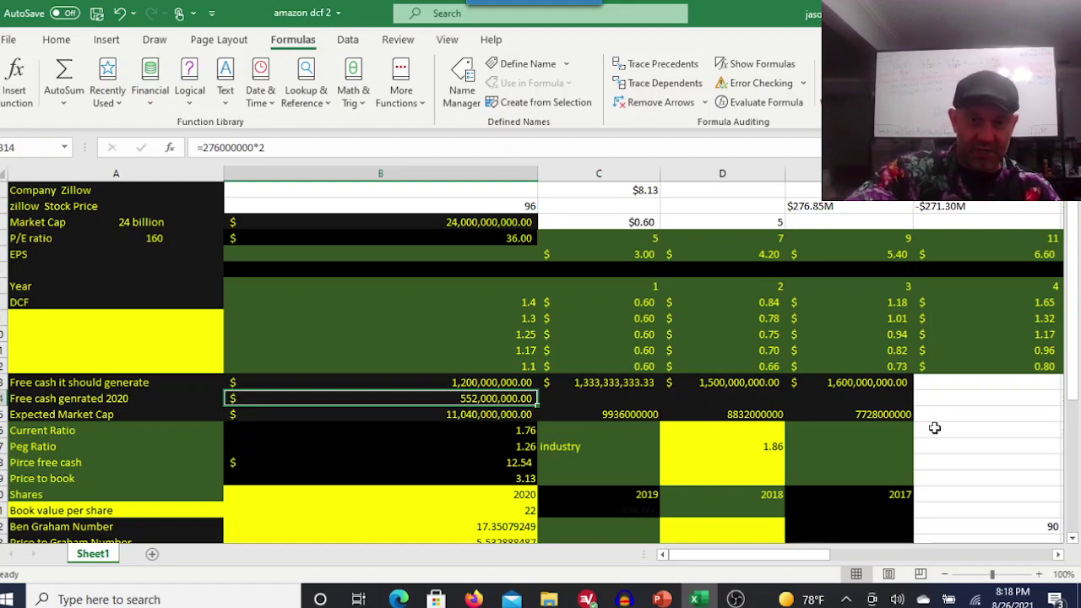
key("Down")
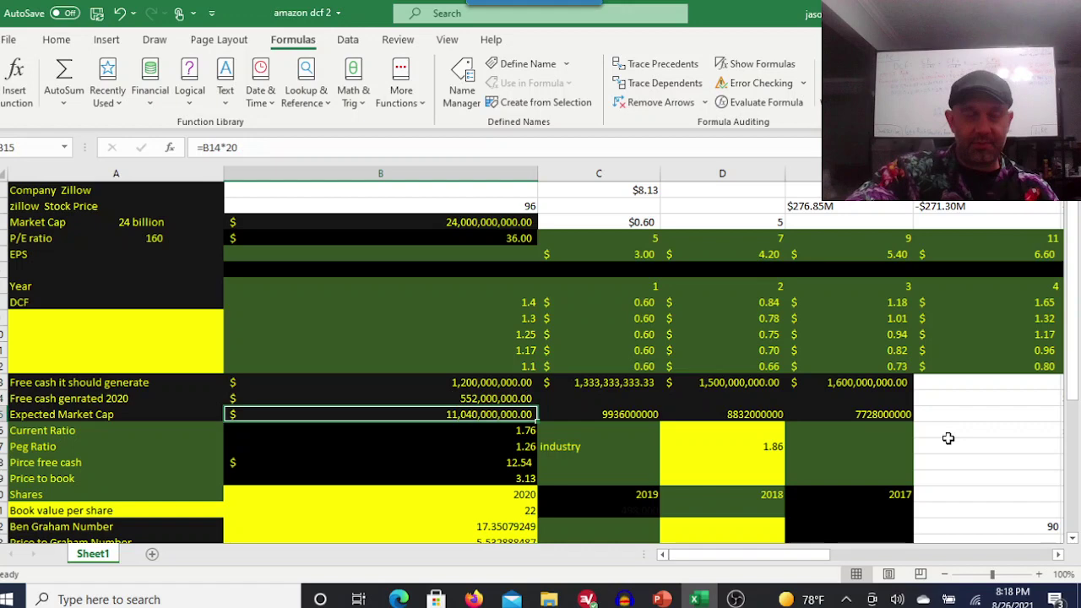
left_click(883, 413)
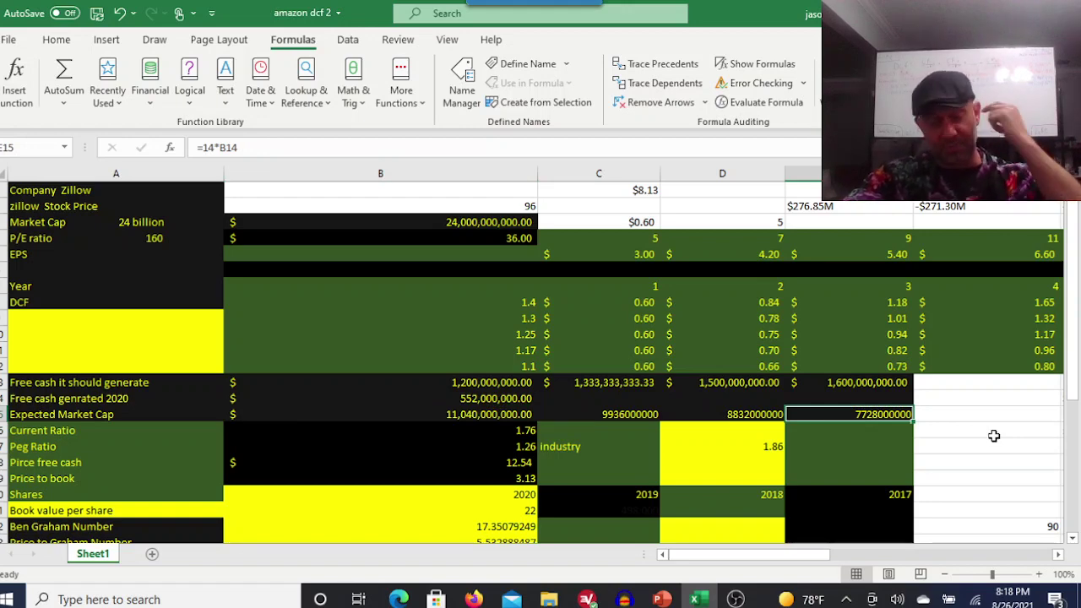
scroll(996, 435, "down", 3)
scroll(994, 436, "down", 1)
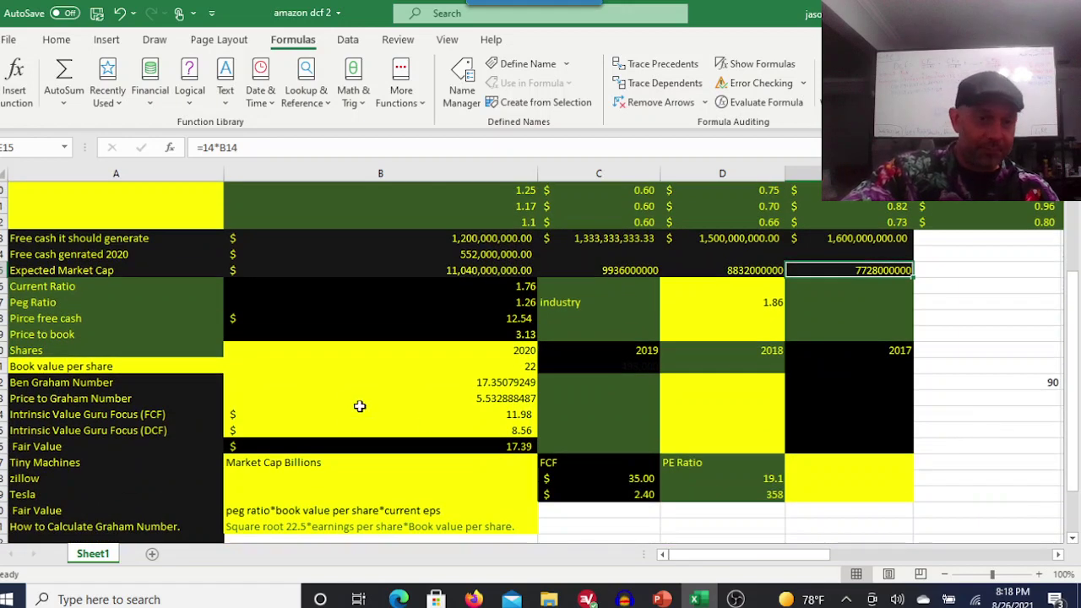
left_click(490, 384)
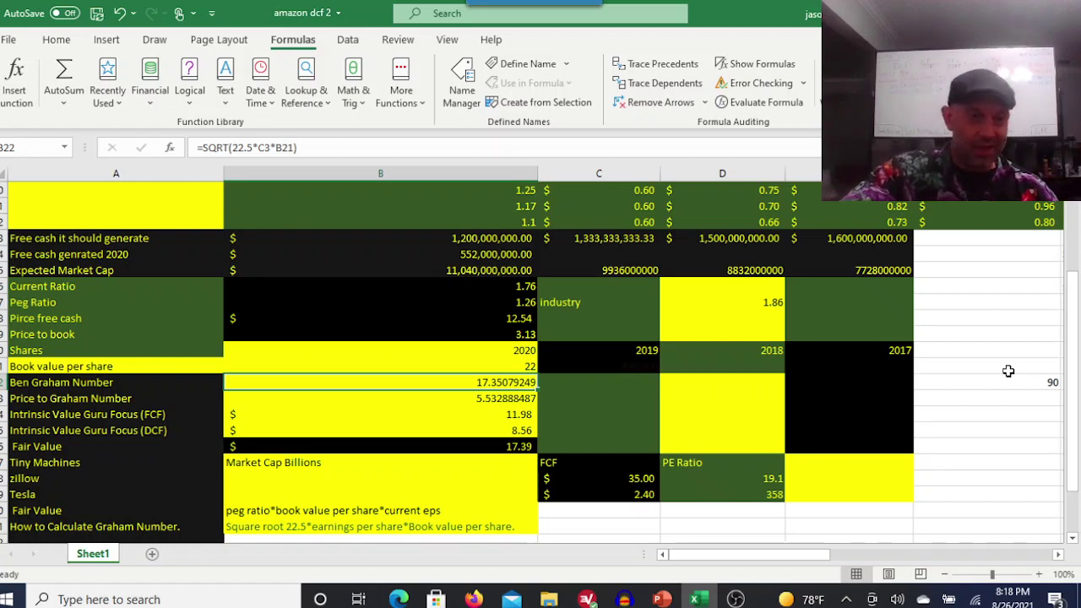
left_click(334, 526)
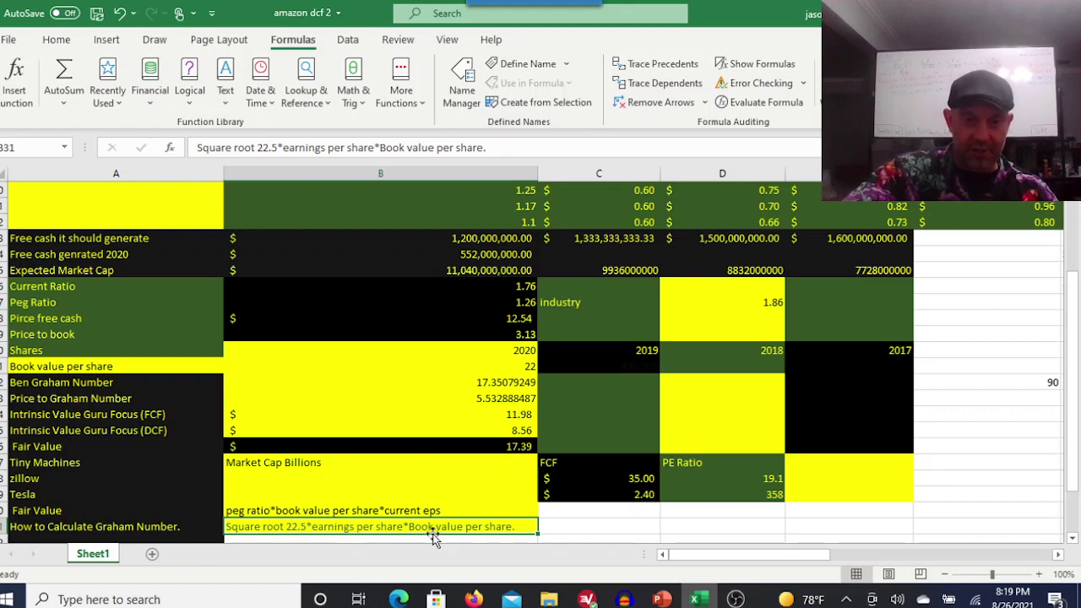
left_click(527, 368)
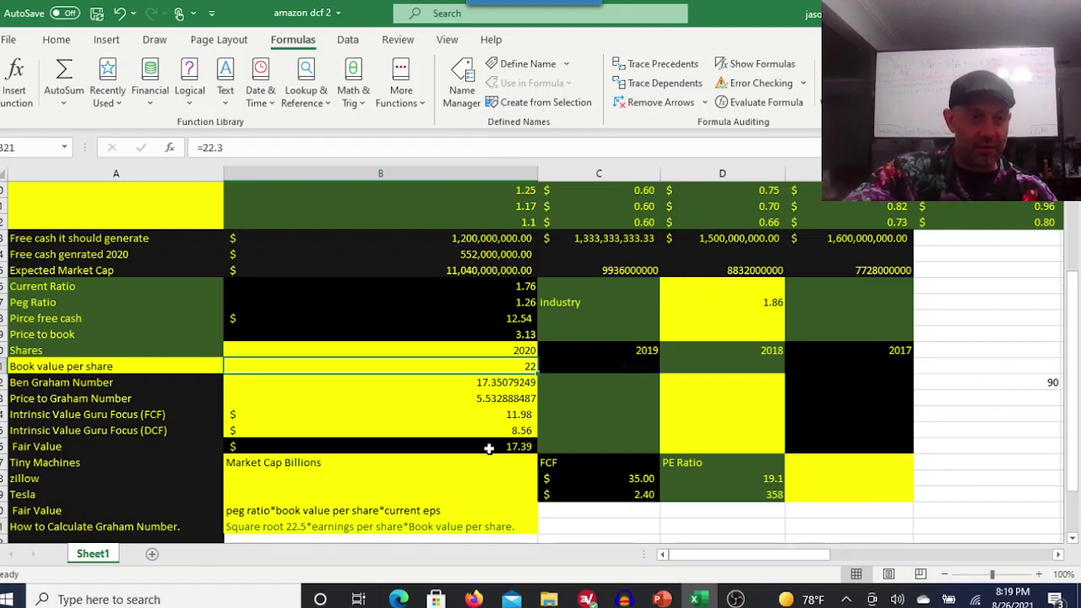
left_click(500, 389)
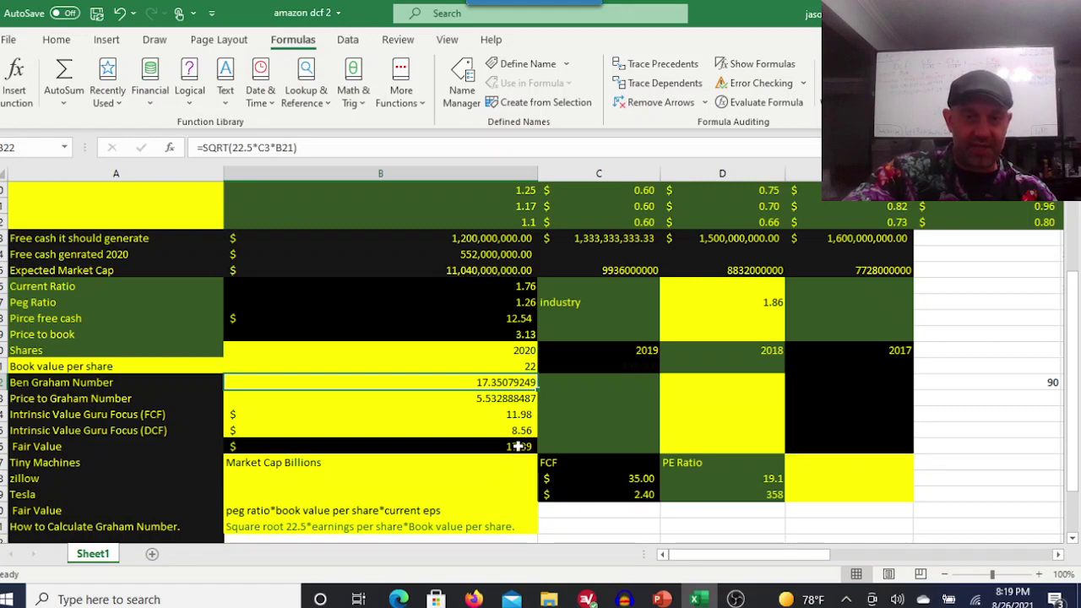
left_click(518, 448)
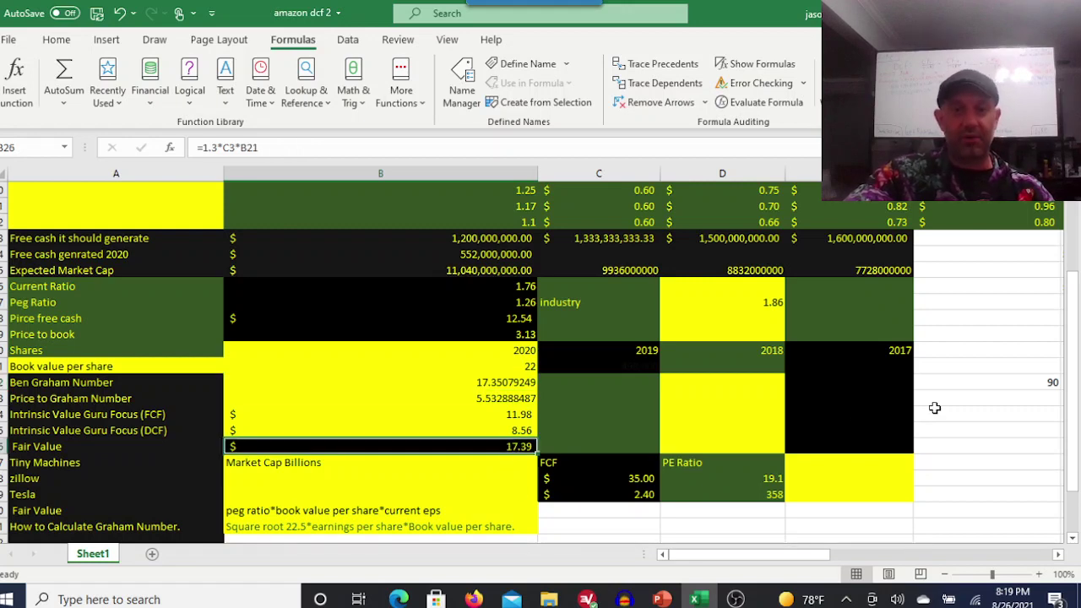
left_click(515, 414)
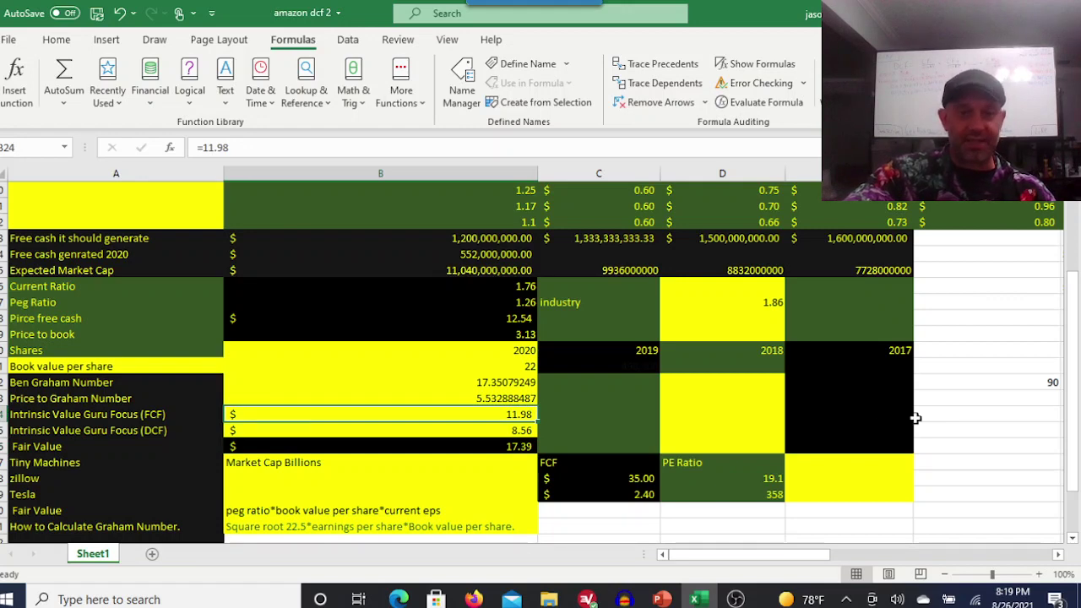
left_click(515, 432)
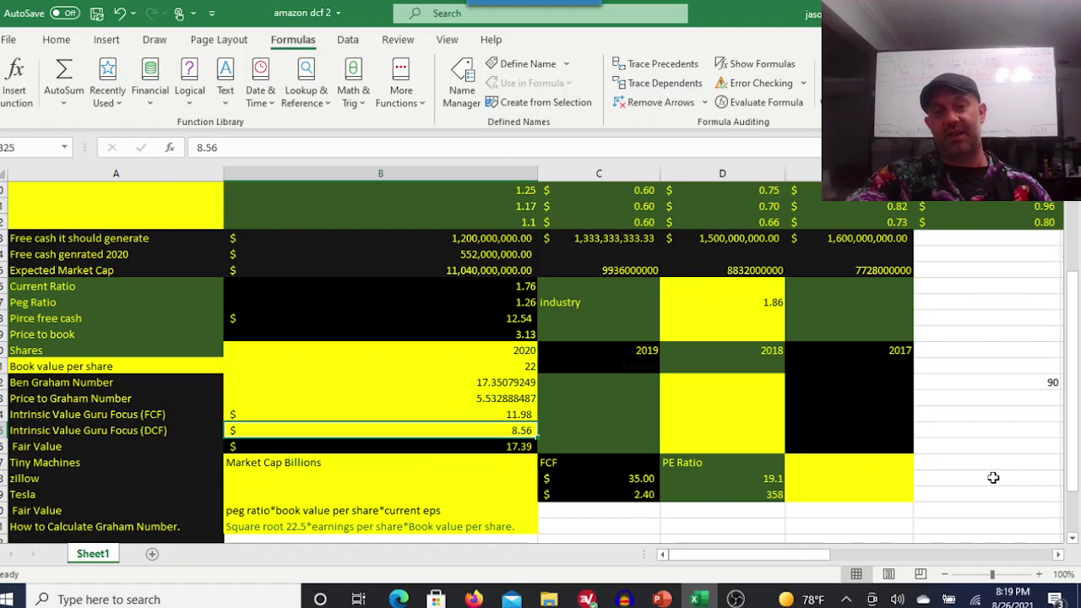
left_click_drag(1071, 431, 1080, 323)
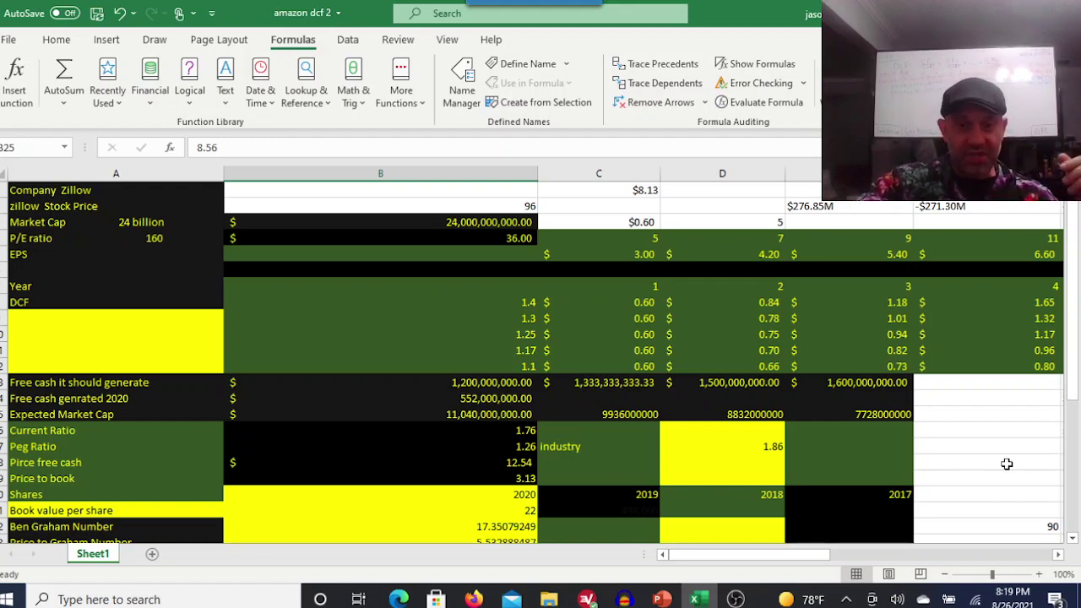
Review the discount factors 1.1, 1.17, 1.25, 1.3 and 1.4 in column B, then scroll right to columns I–Q
mouse_move(798, 560)
left_mouse_down()
mouse_move(834, 562)
mouse_move(817, 560)
left_mouse_up()
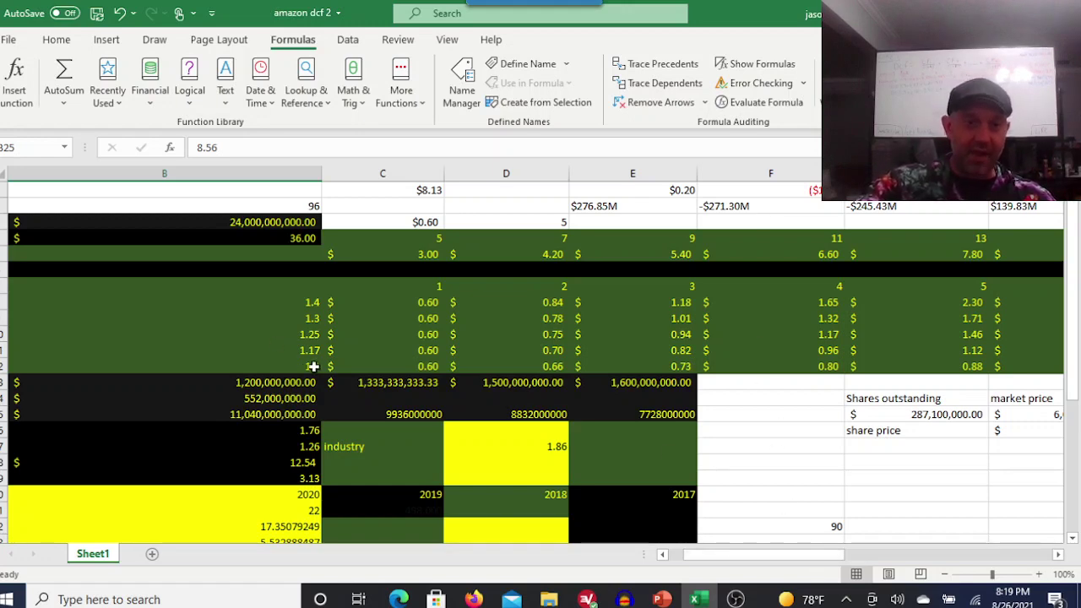
left_click(317, 365)
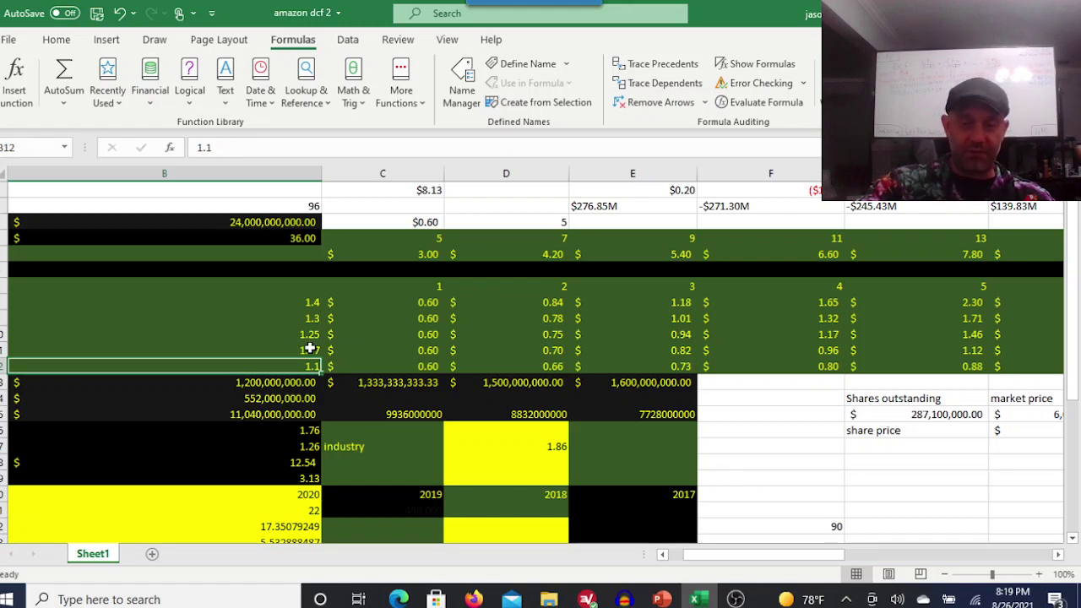
left_click(310, 349)
left_click_drag(311, 342, 311, 332)
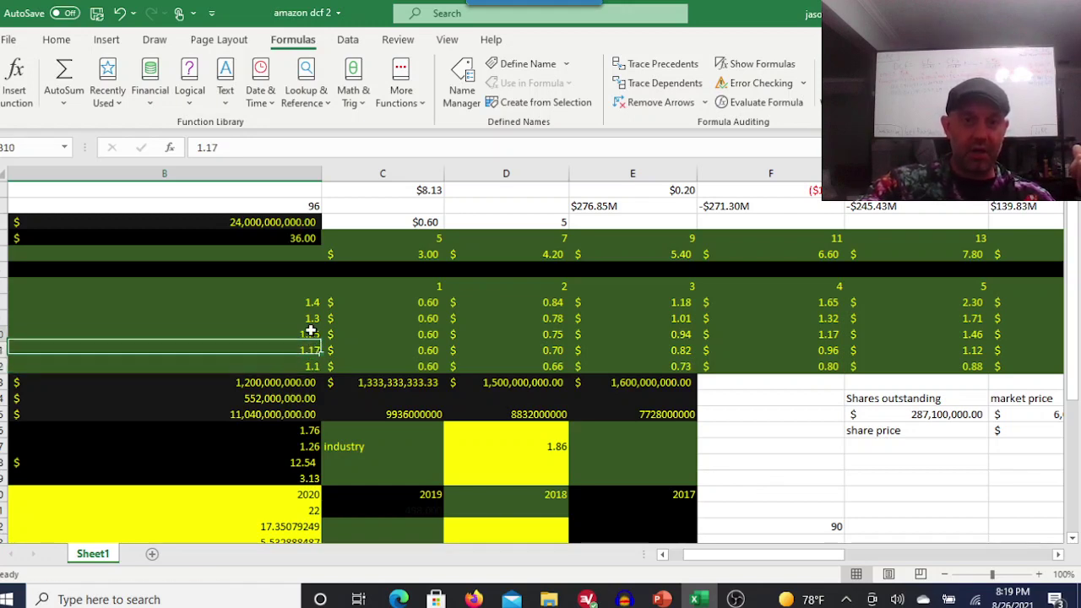
left_click(311, 334)
left_click(311, 318)
left_click(312, 302)
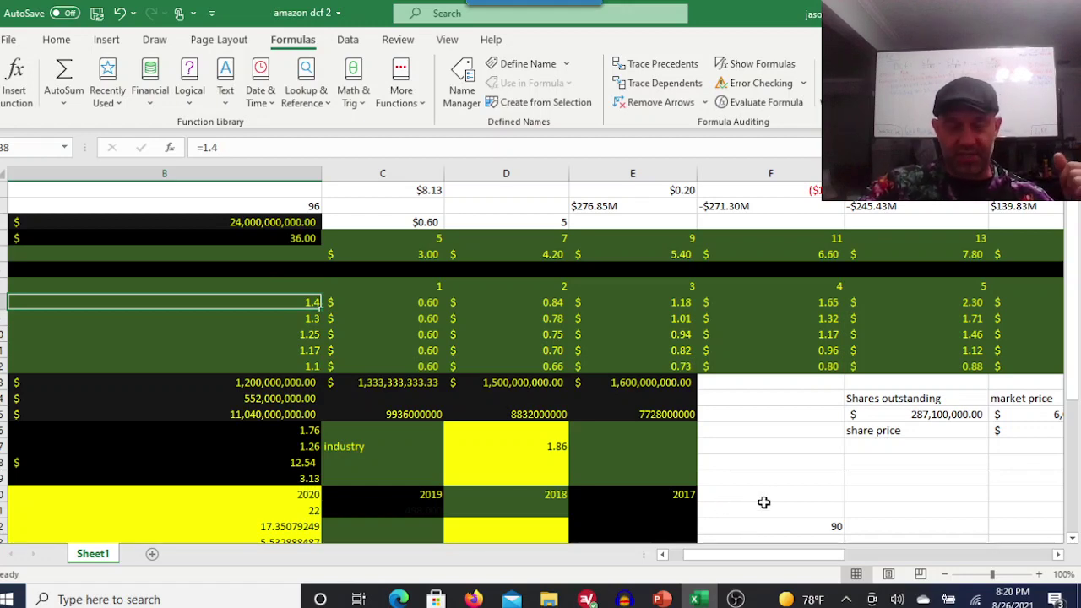
left_click_drag(750, 555, 857, 548)
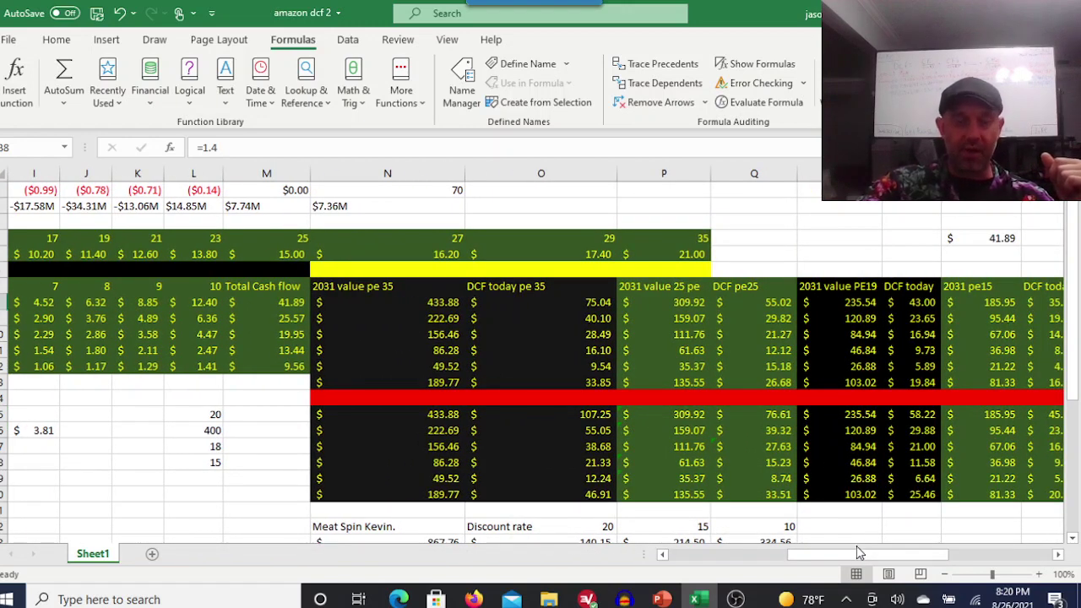
left_click(446, 302)
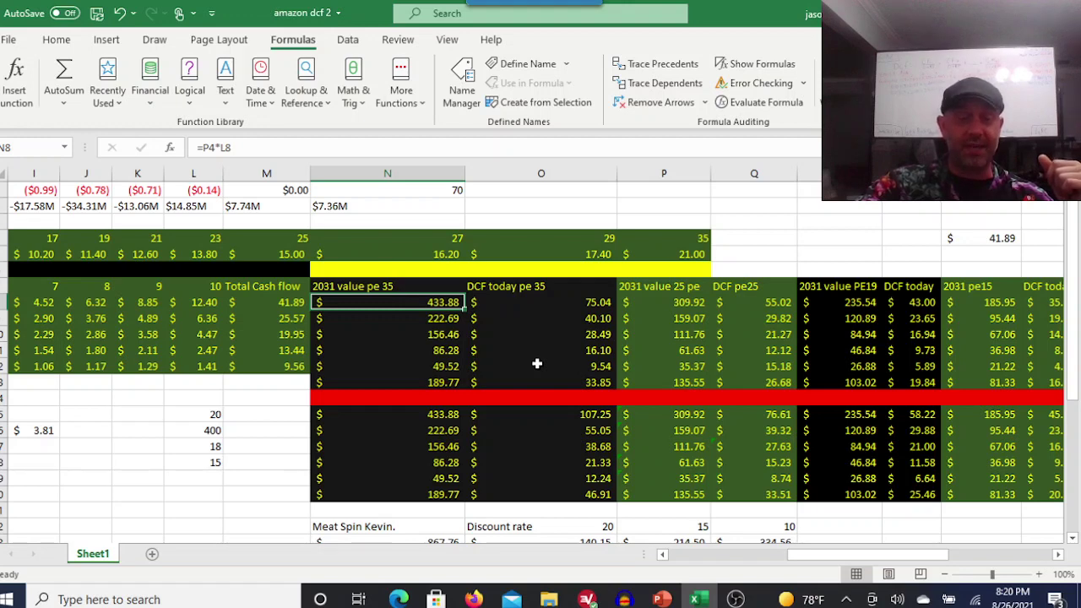
left_click(592, 302)
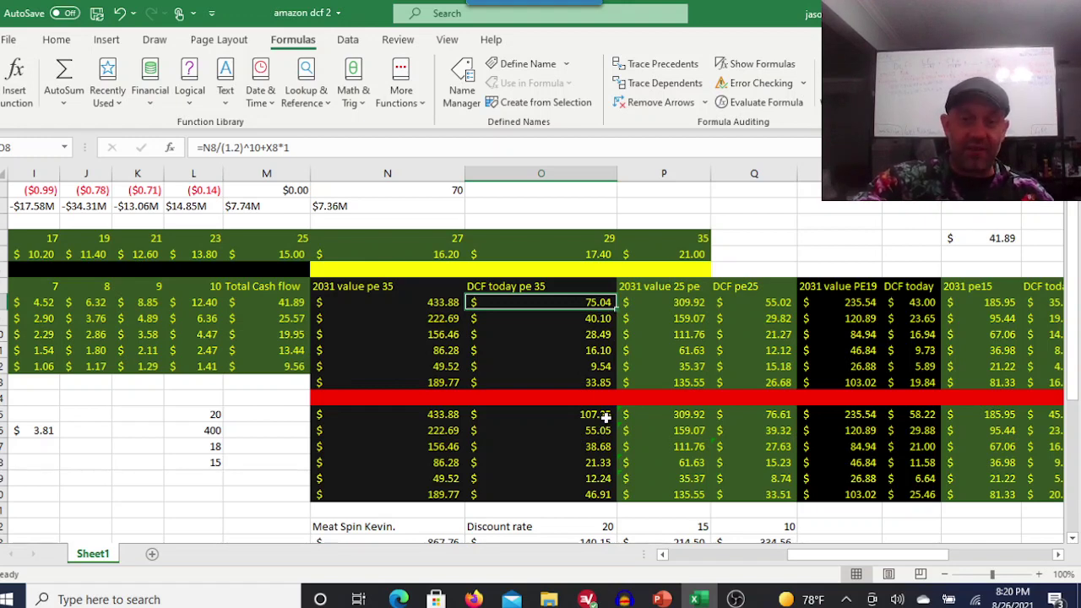
left_click(598, 368)
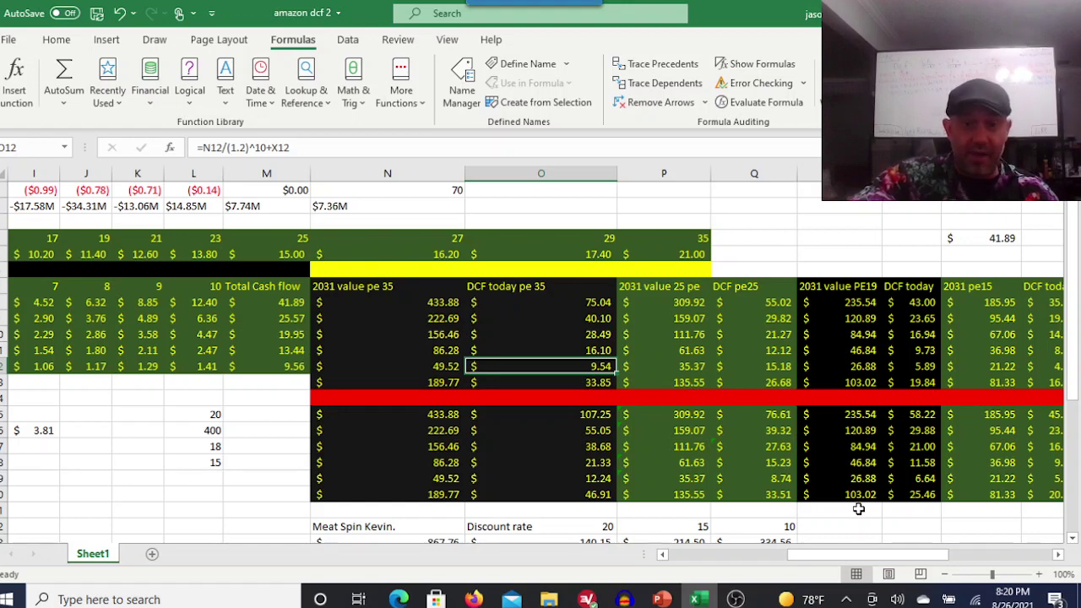
left_click(457, 368)
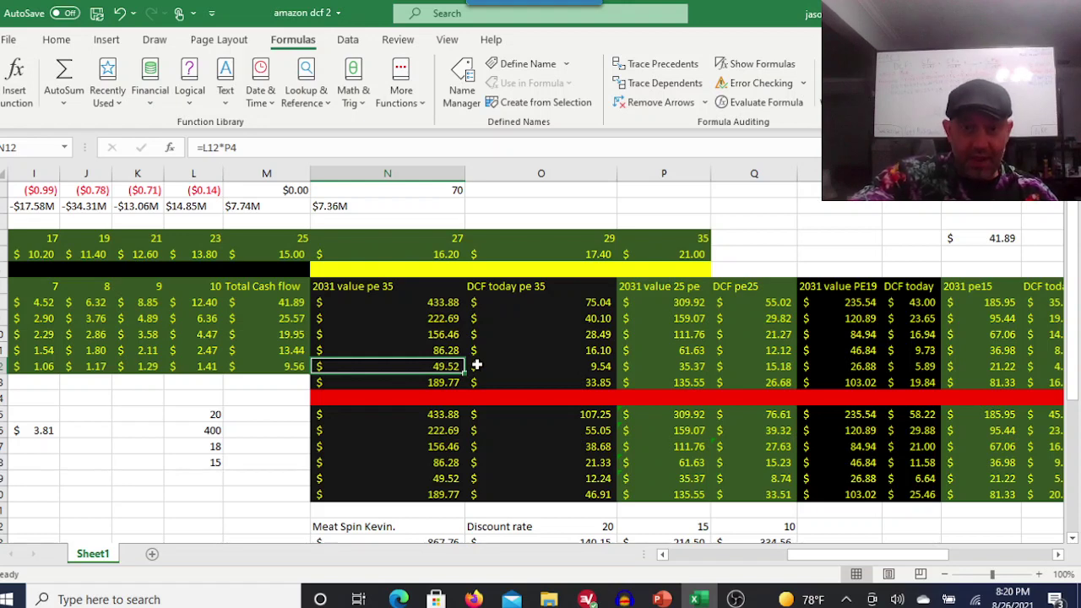
left_click(588, 367)
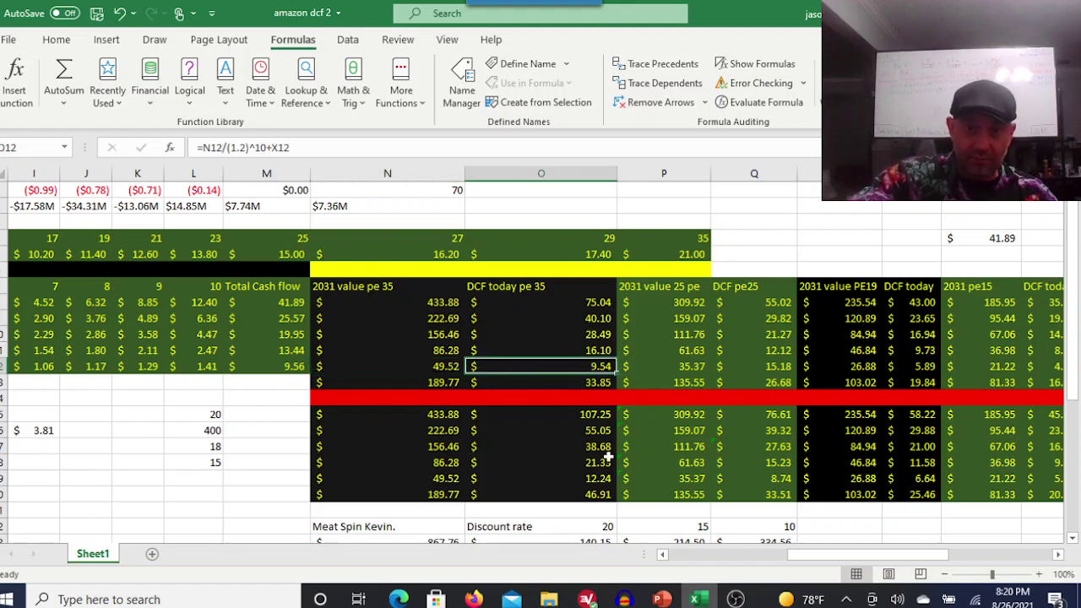
Try a 1.1 discount rate in the O12 formula, then restore it to 1.2
left_click(246, 147)
key("BackSpace")
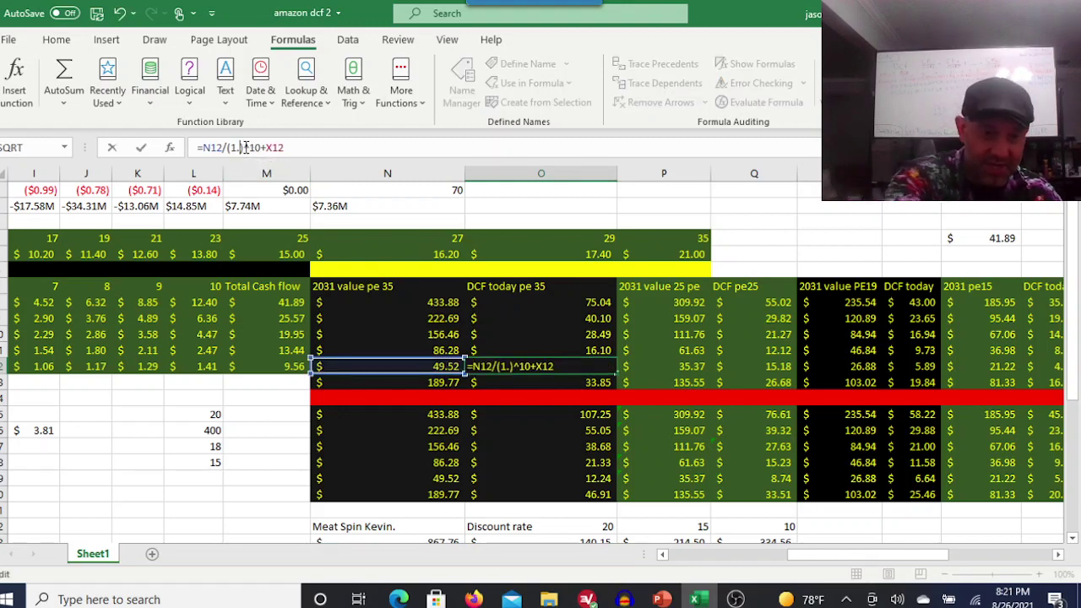
type("1")
key("Return")
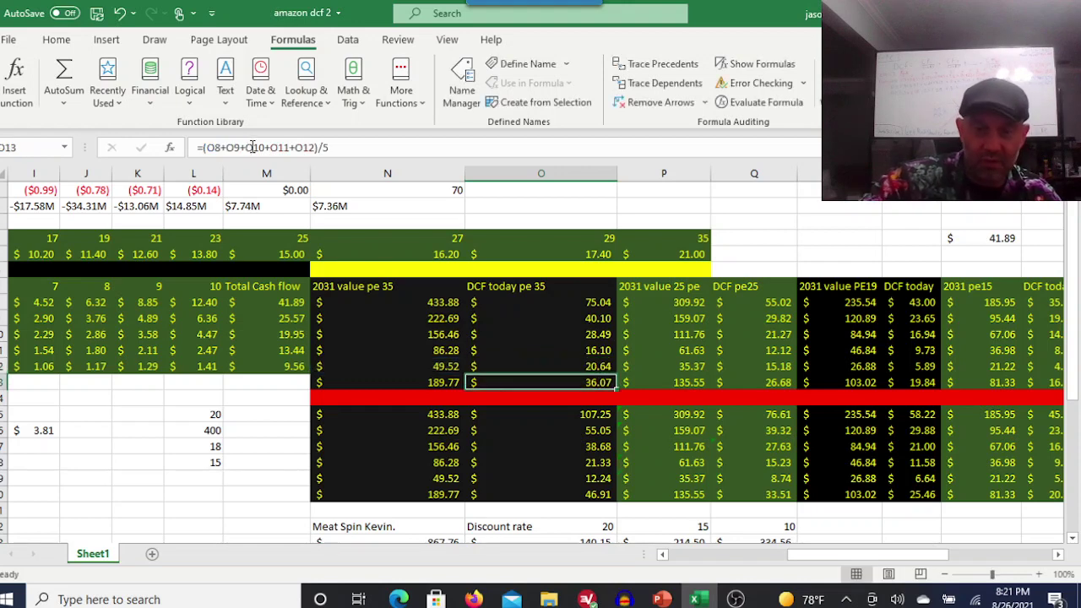
left_click(565, 366)
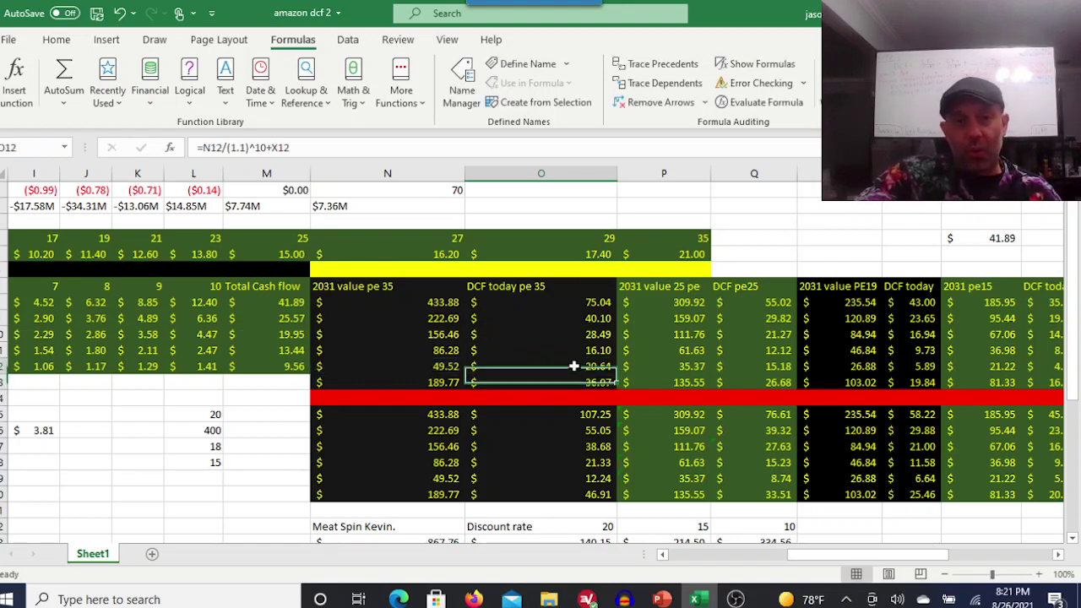
left_click(245, 148)
key("BackSpace")
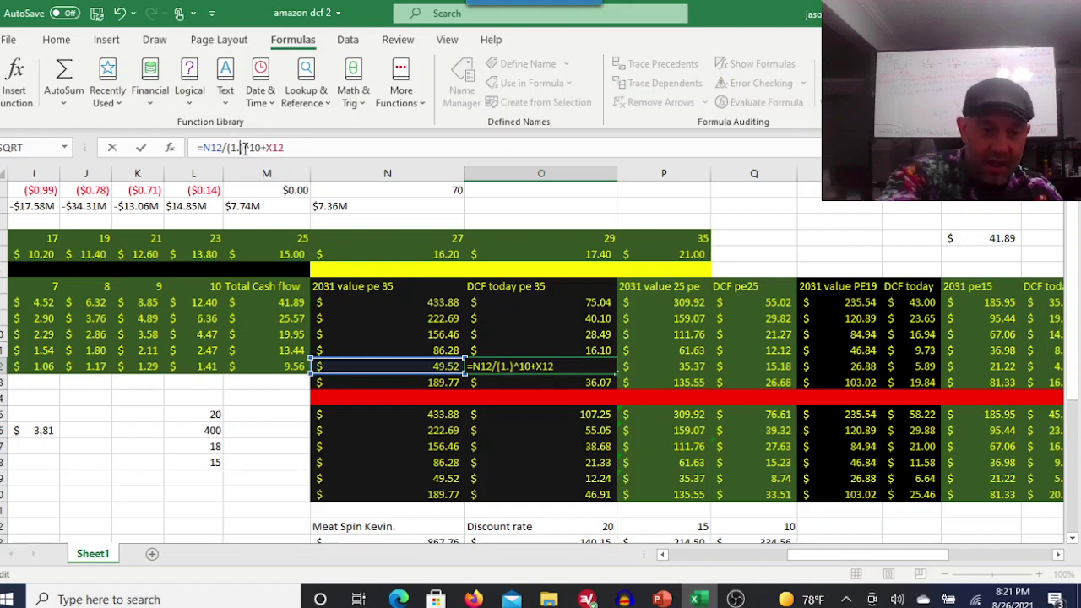
type("2")
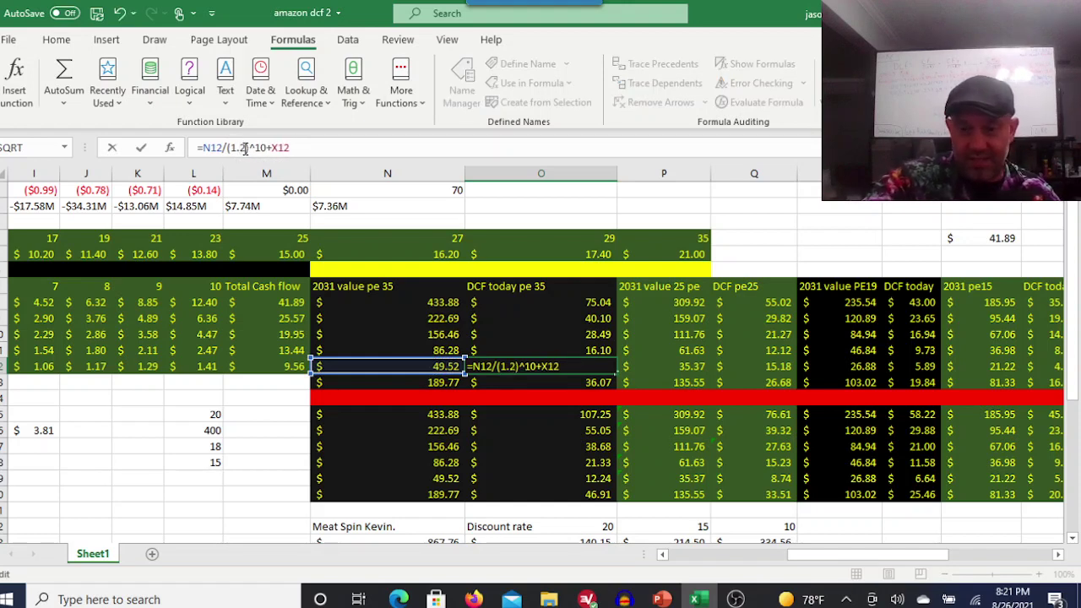
key("Return")
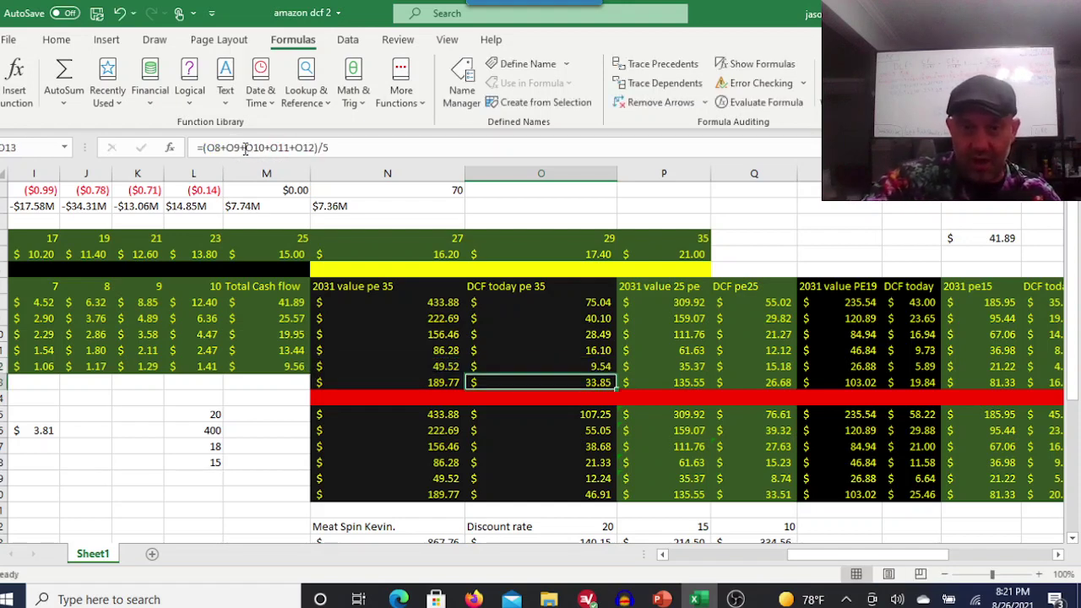
Review the O15 15% discount formula, the N15 2031 value and the Q15 PE-25 DCF result
left_click(582, 415)
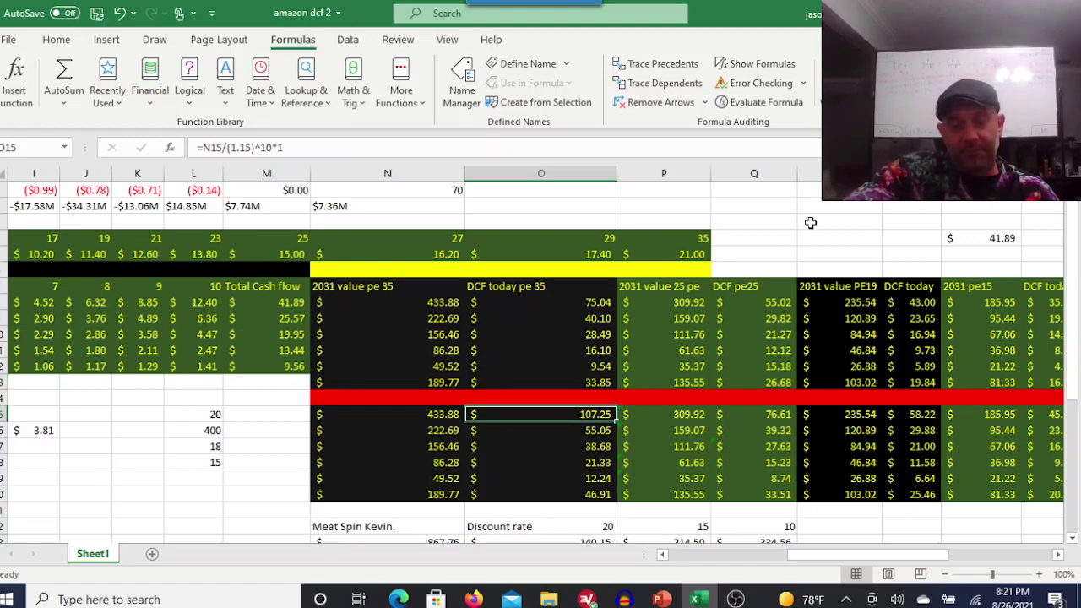
left_click(431, 416)
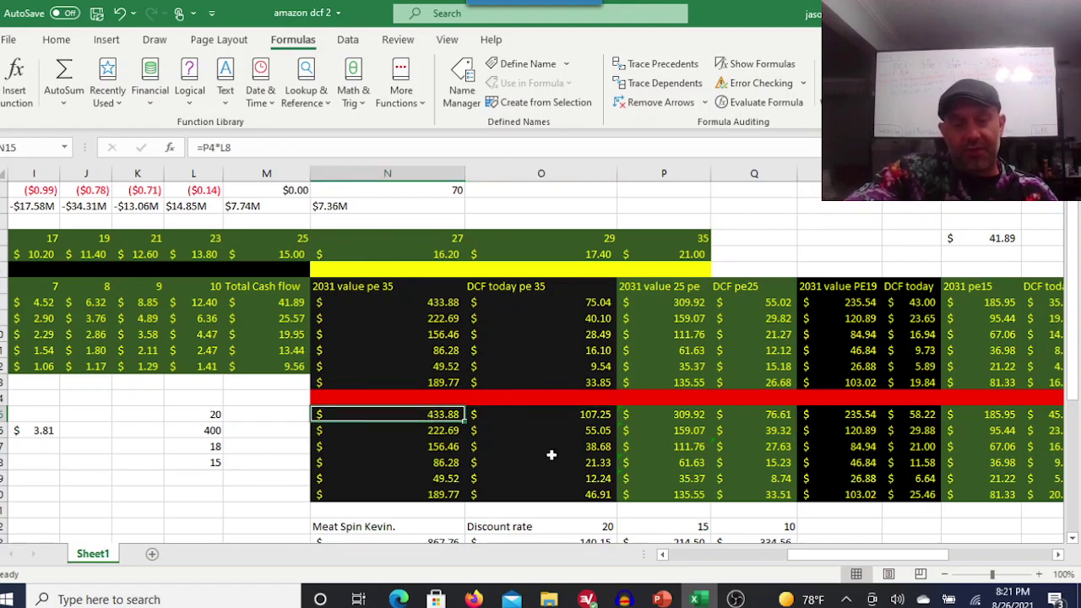
left_click(588, 415)
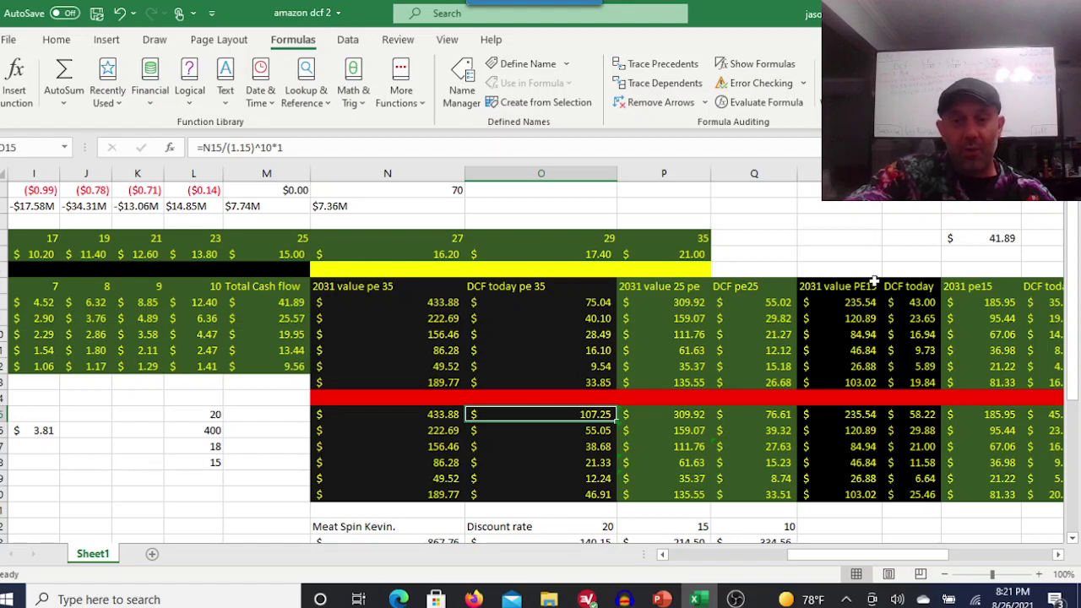
key("Right")
key("Right")
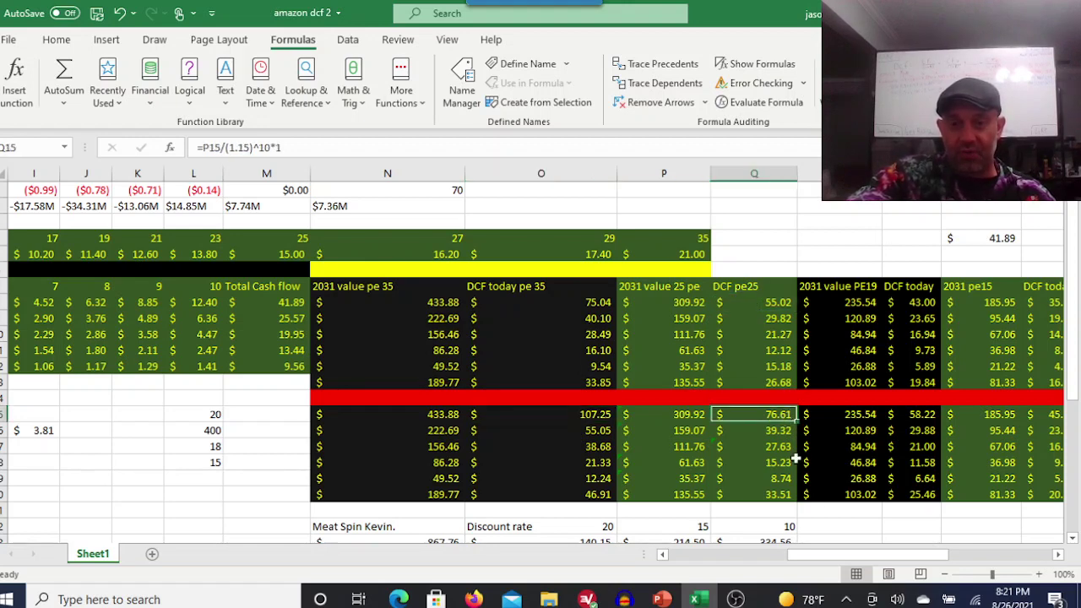
left_click_drag(815, 556, 904, 559)
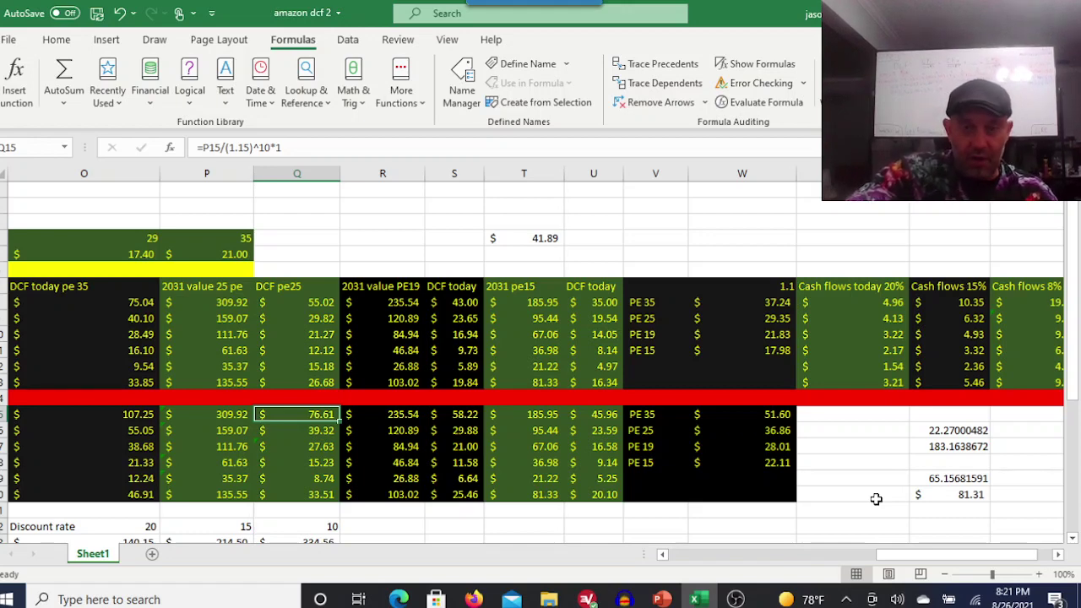
left_click(770, 303)
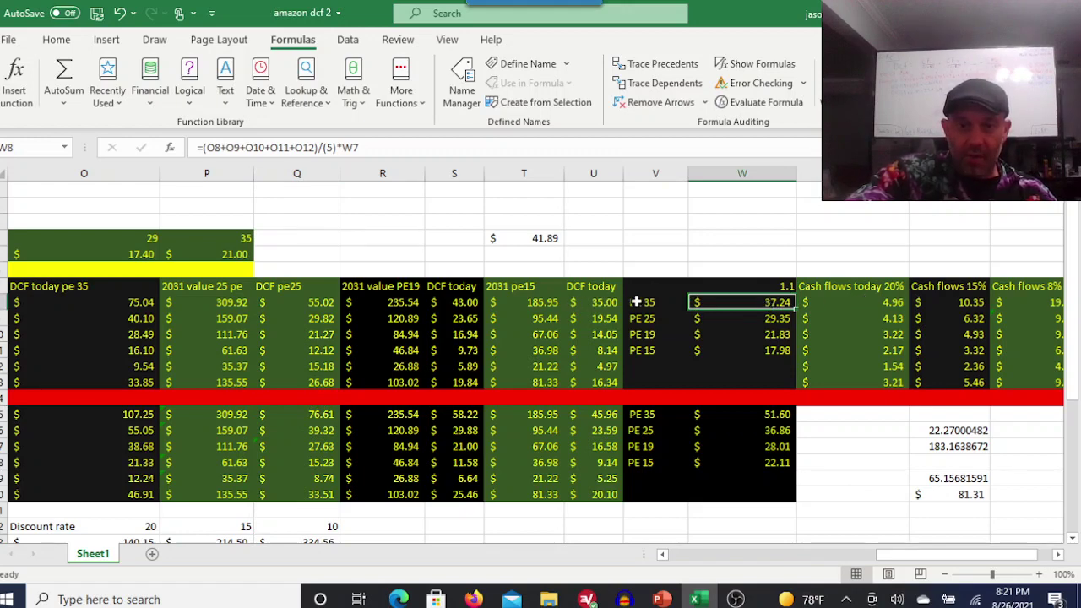
left_click(597, 302)
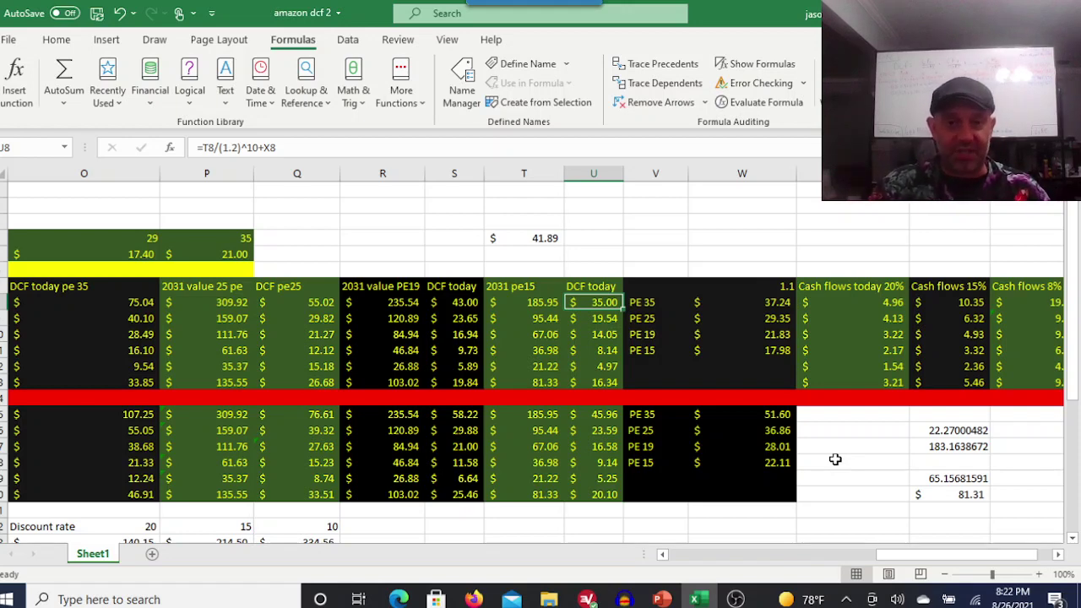
left_click(464, 304)
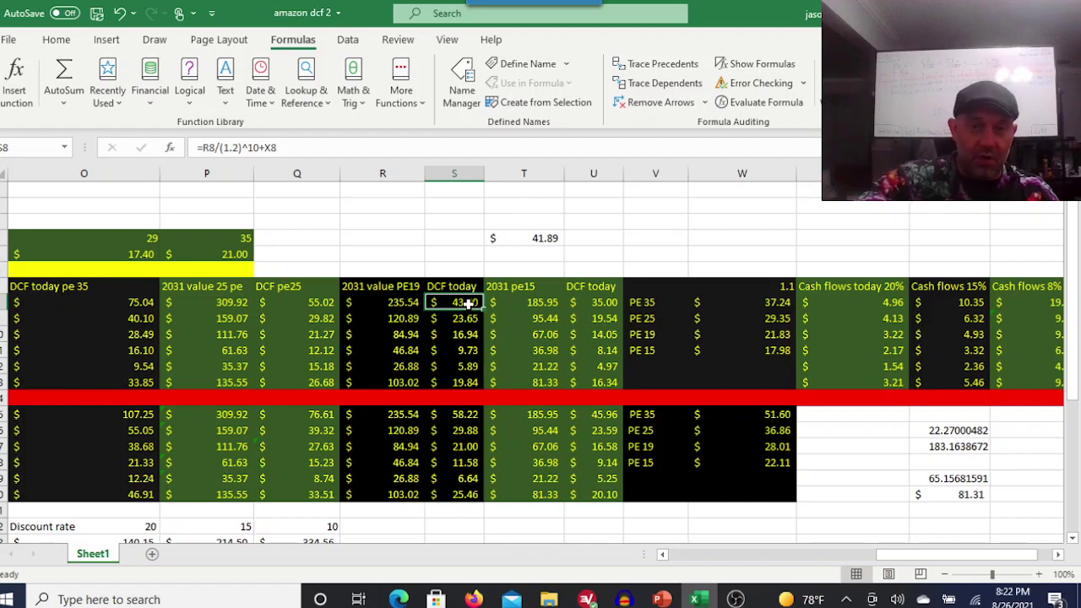
left_click(605, 306)
left_click(450, 304)
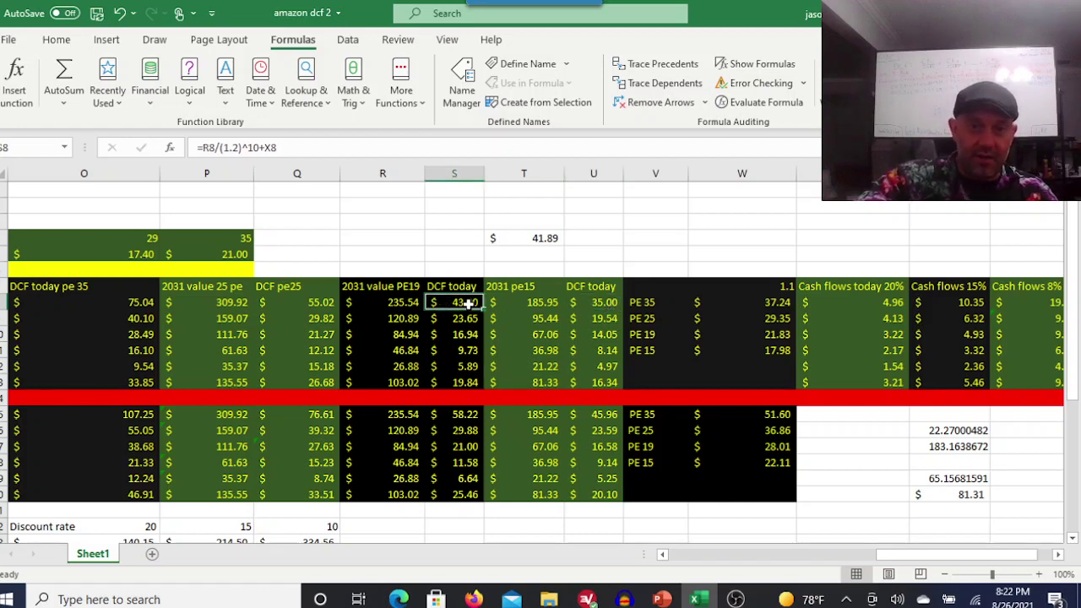
left_click(399, 306)
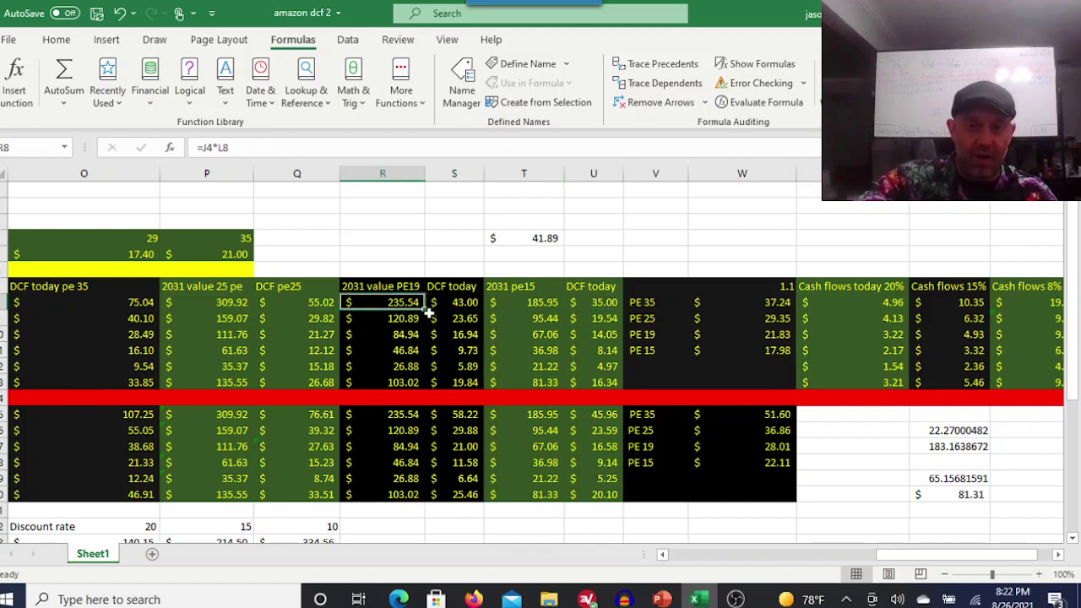
left_click(473, 304)
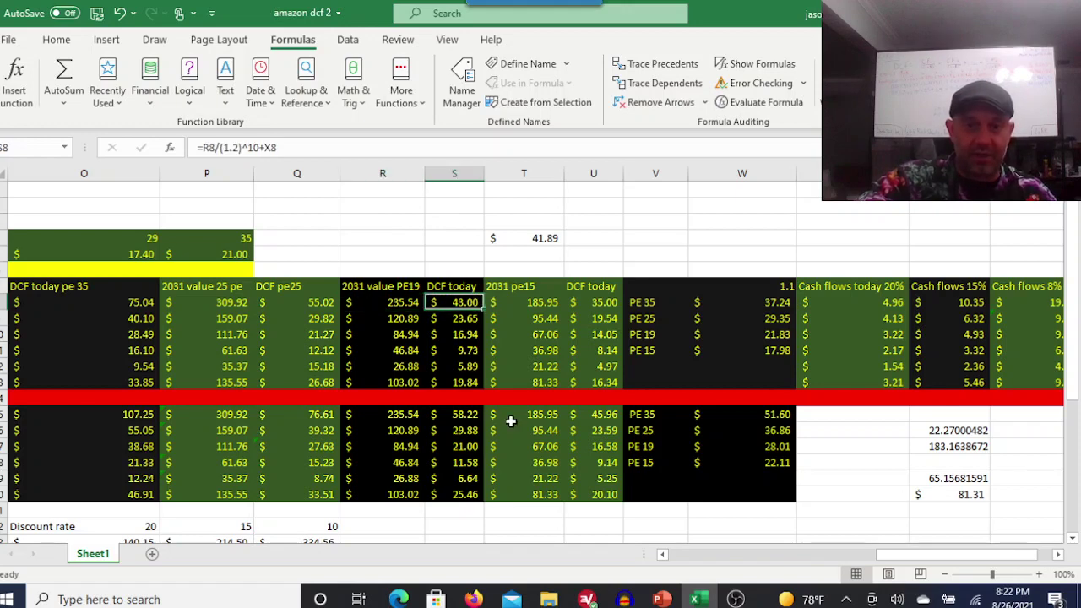
left_click(604, 304)
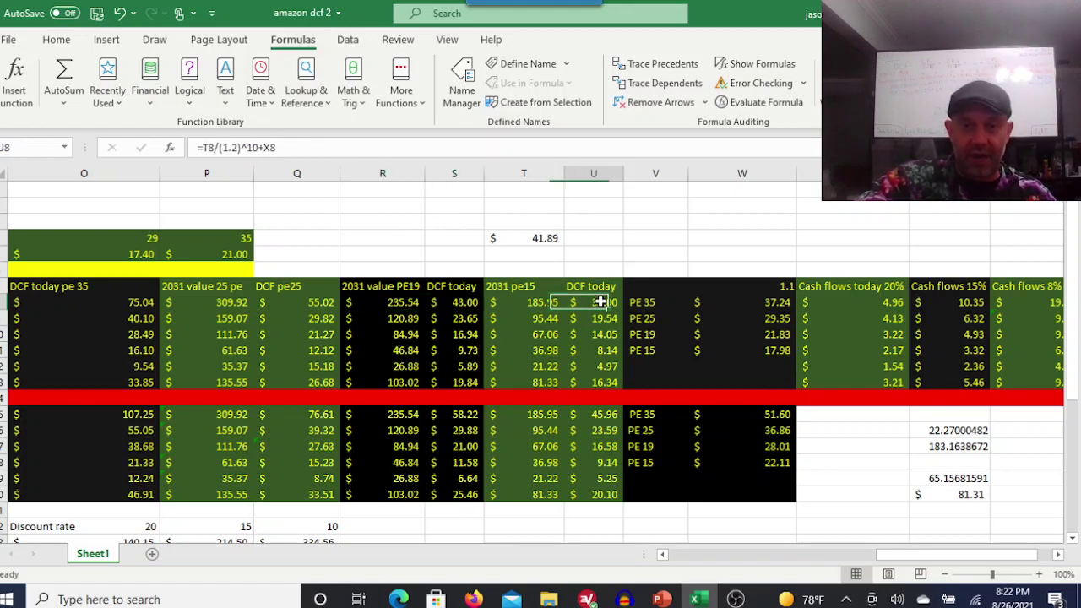
left_click(465, 415)
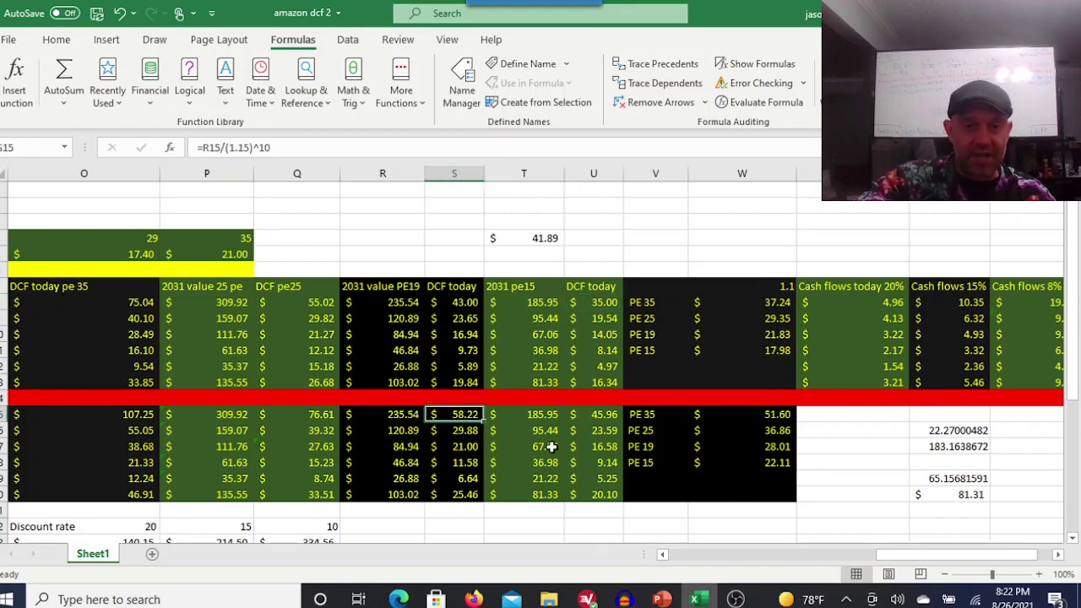
Set the S15 discount rate to 1.15 instead of 1.11, giving 58.22
left_click(250, 147)
key("BackSpace")
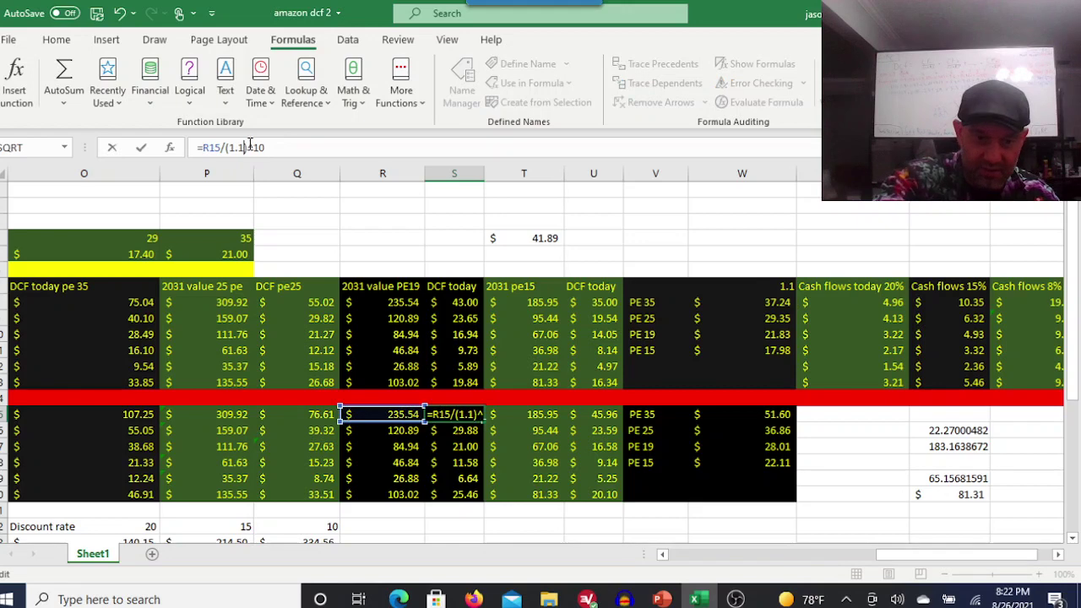
type("1")
key("Return")
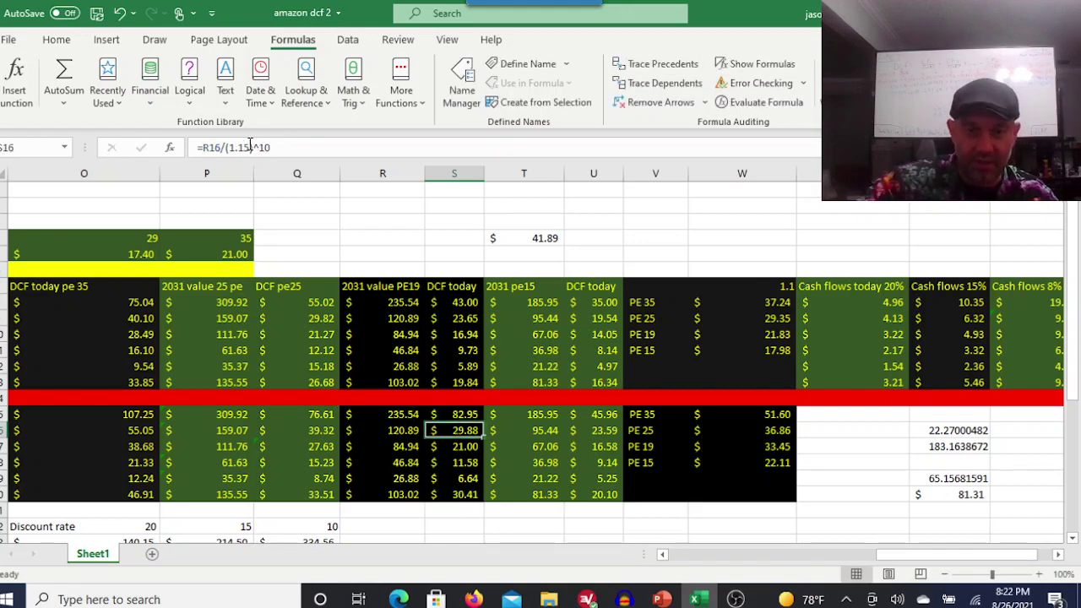
left_click(464, 413)
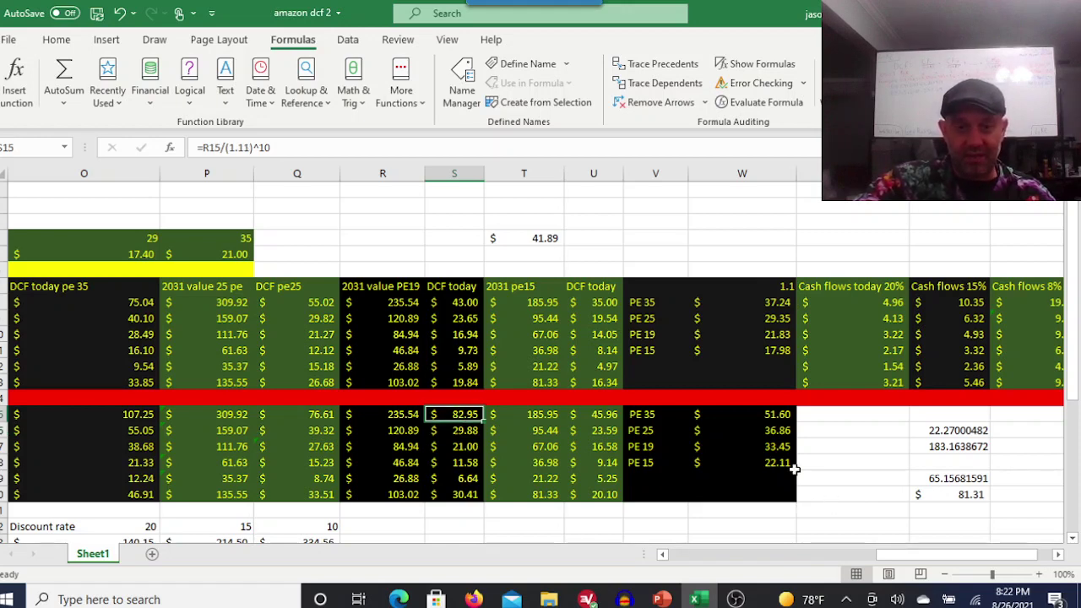
left_click(249, 147)
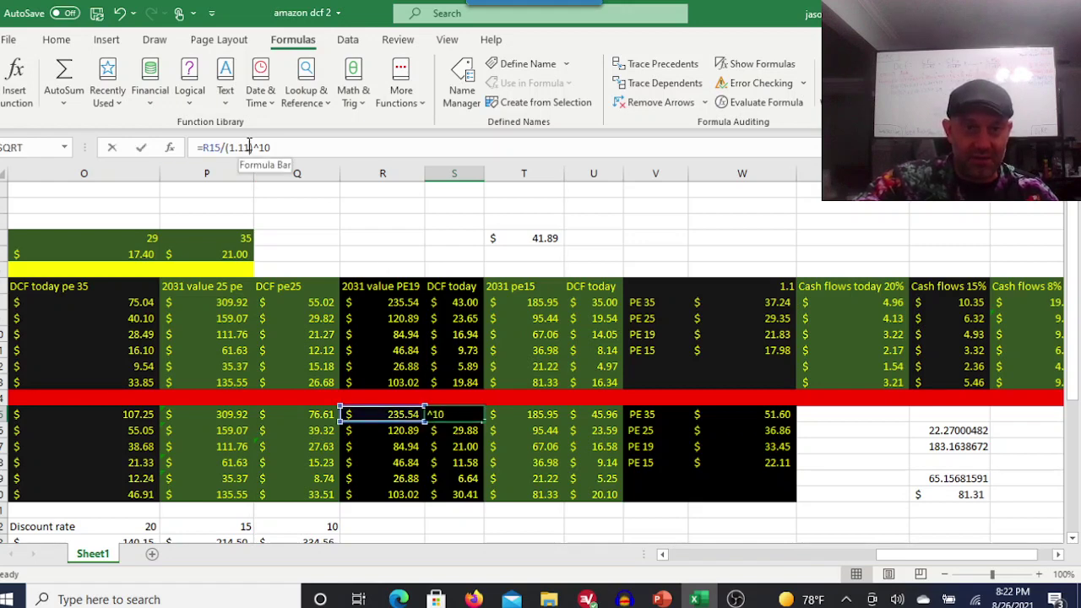
key("BackSpace")
type("5")
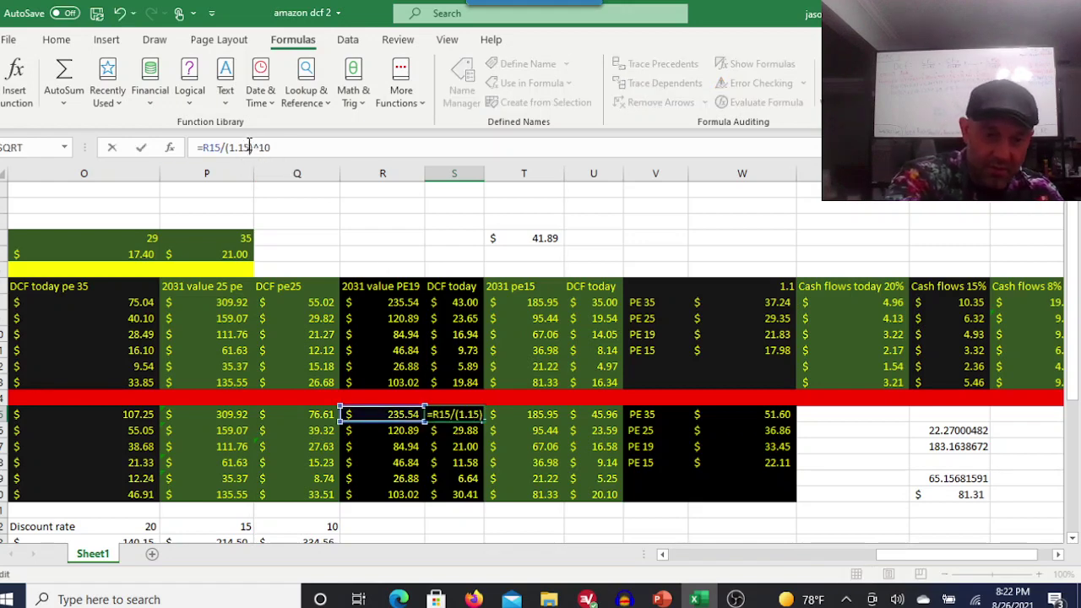
key("Return")
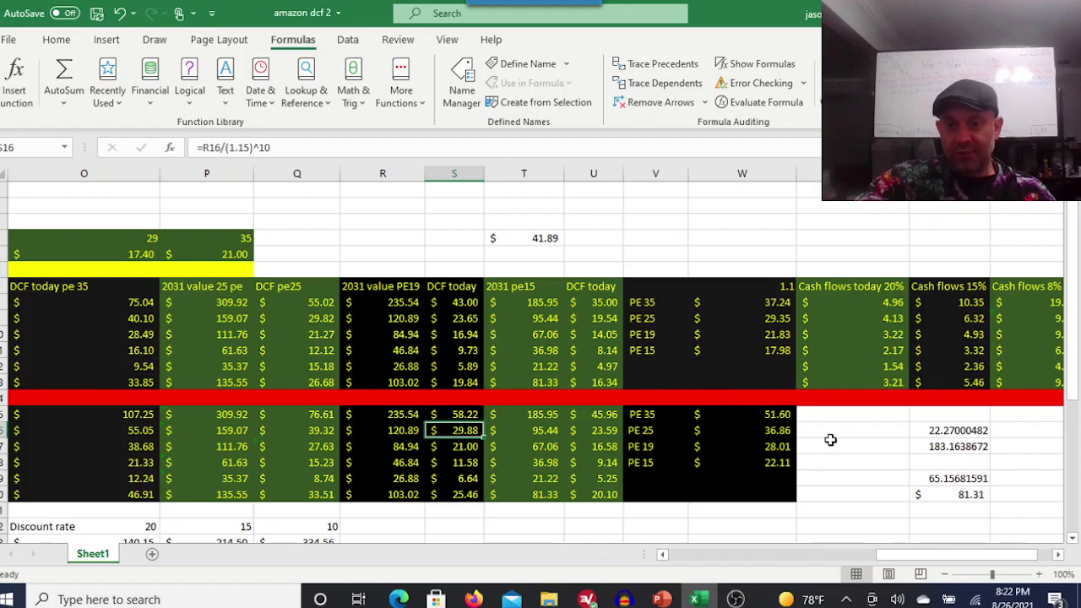
Inspect the averaging formulas behind the PE 35 and PE 25 values in W8 and W9
left_click_drag(952, 557, 930, 555)
left_click(614, 302)
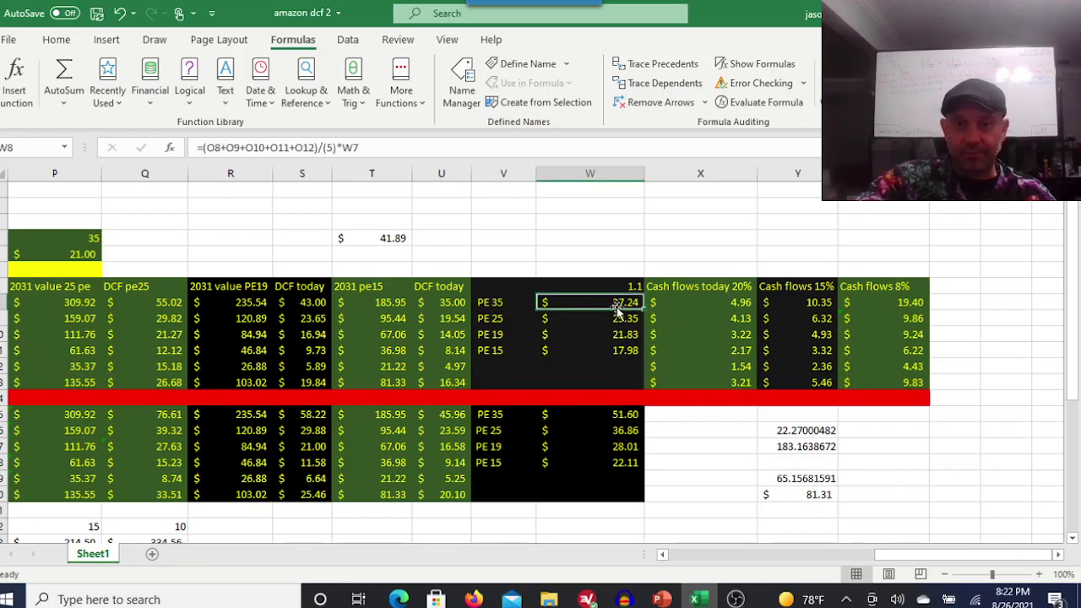
left_click_drag(921, 555, 914, 560)
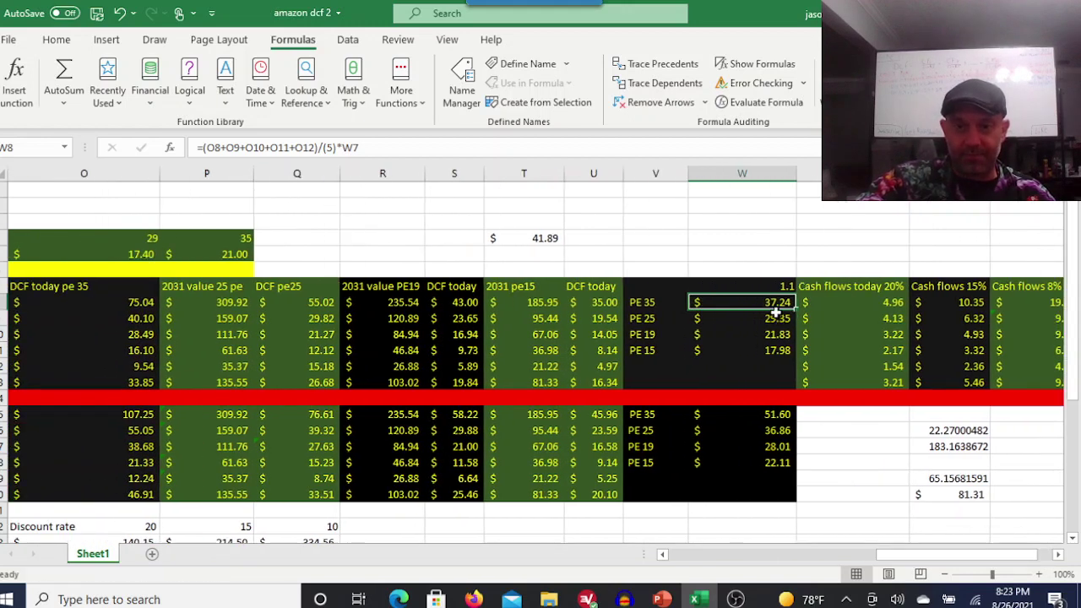
left_click(778, 320)
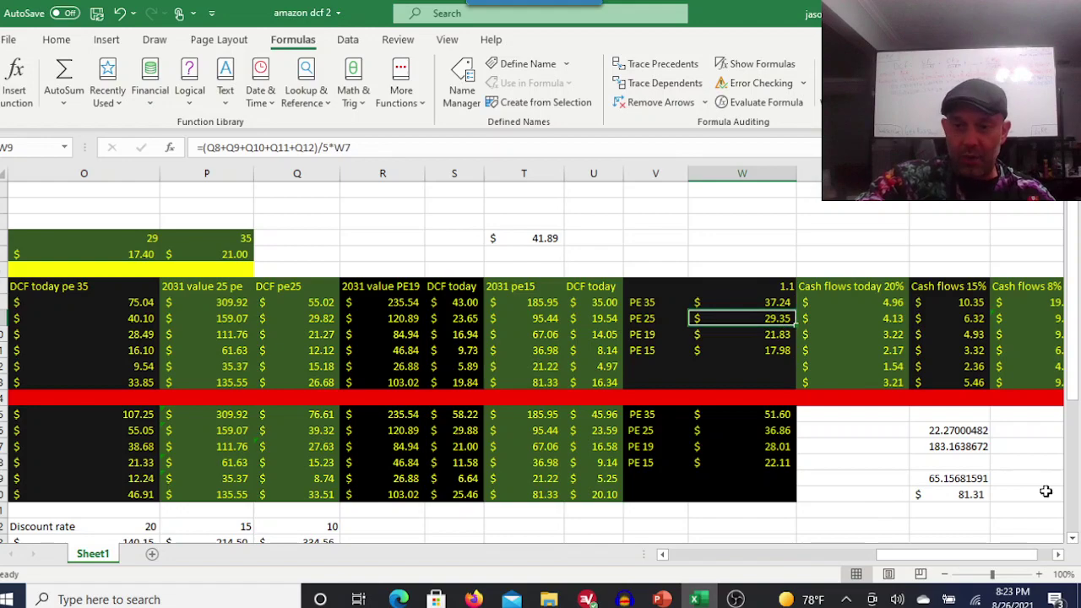
left_click_drag(971, 562, 807, 550)
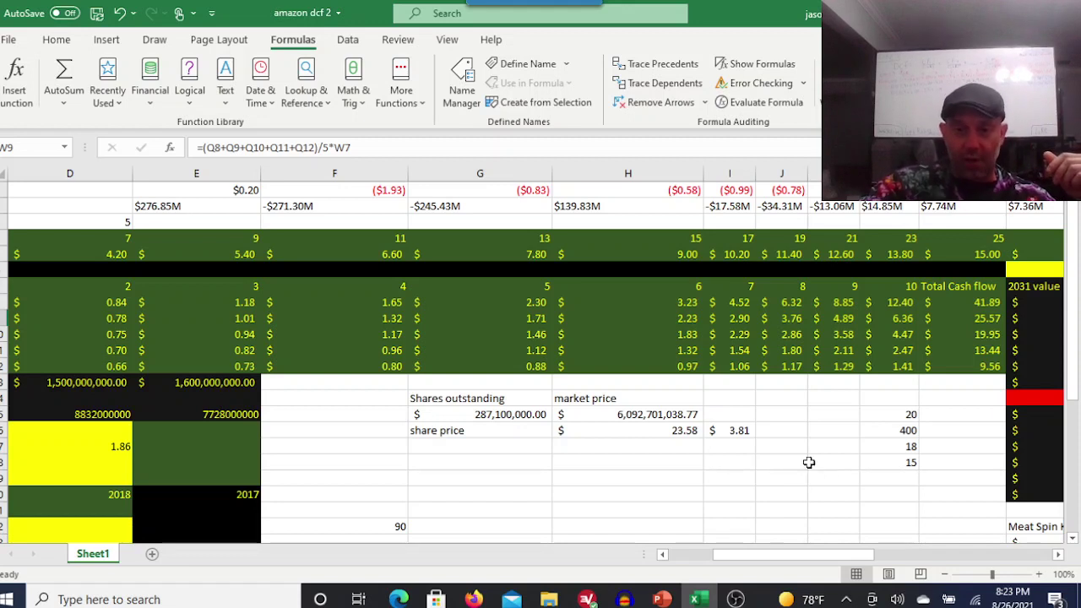
Make the H15 market price formula reference L8 instead of L12, giving a 206.61 share price
left_click(681, 432)
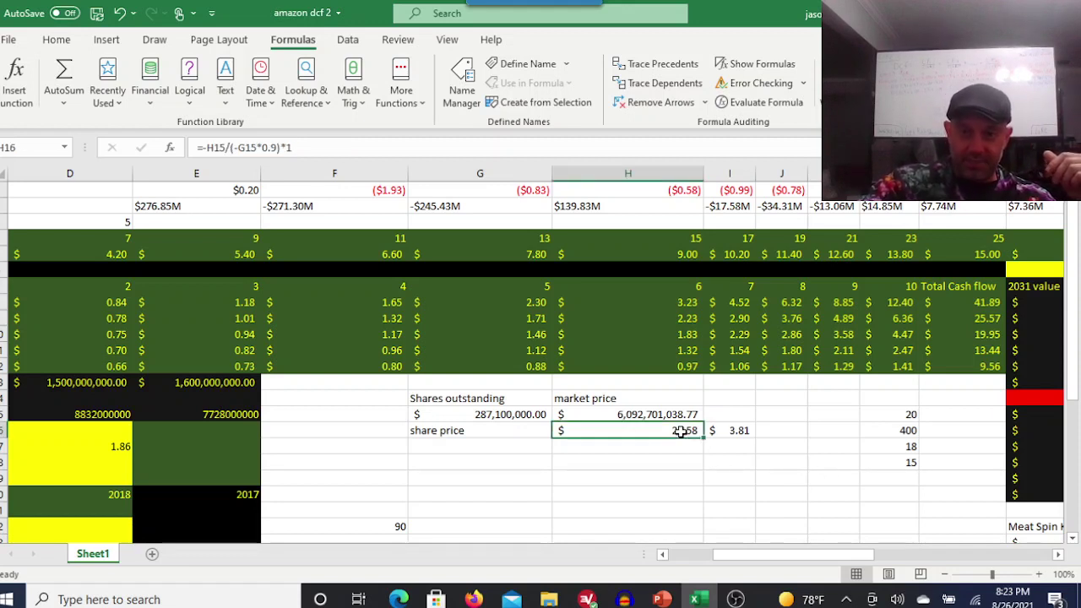
left_click(681, 415)
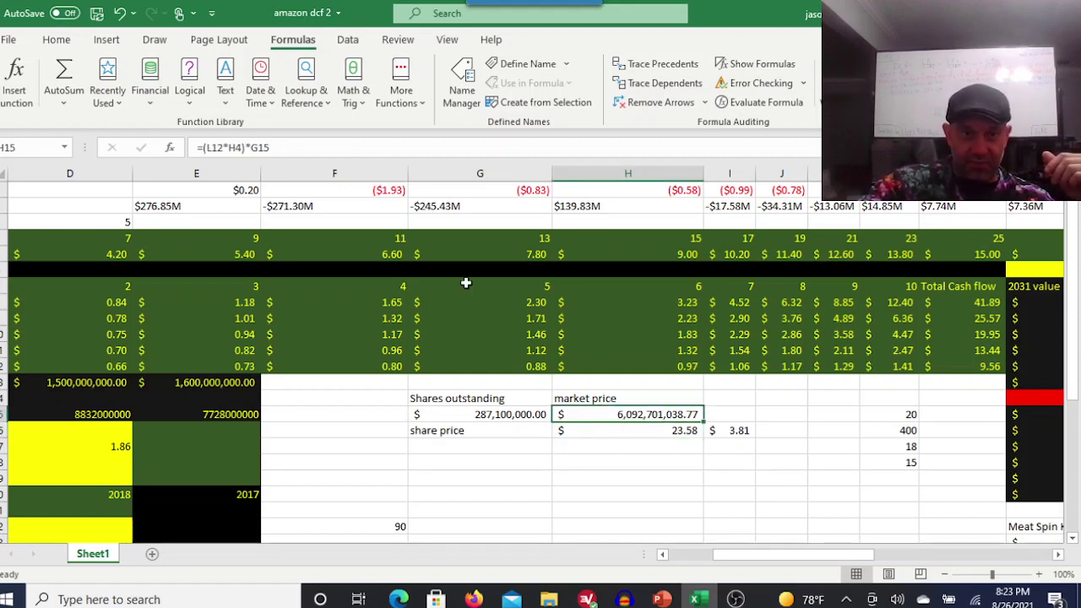
left_click(220, 147)
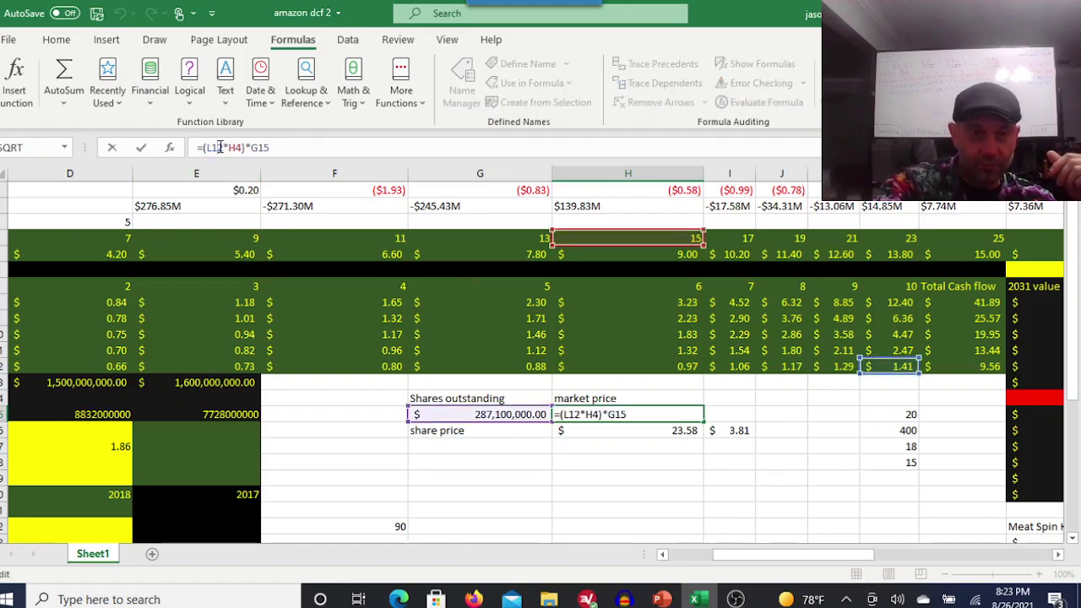
key("BackSpace")
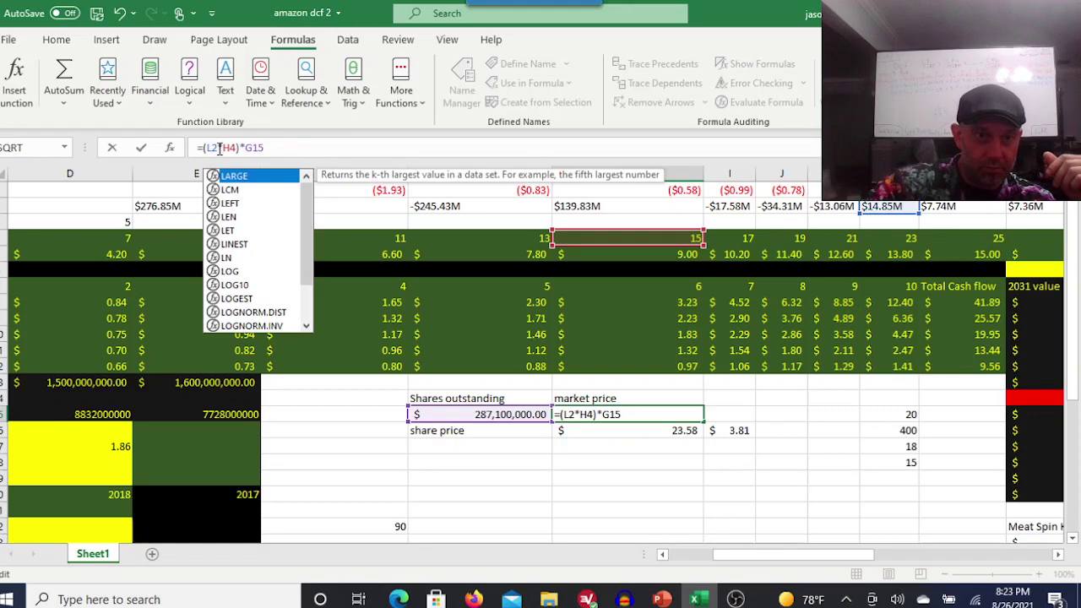
left_click(220, 147)
key("BackSpace")
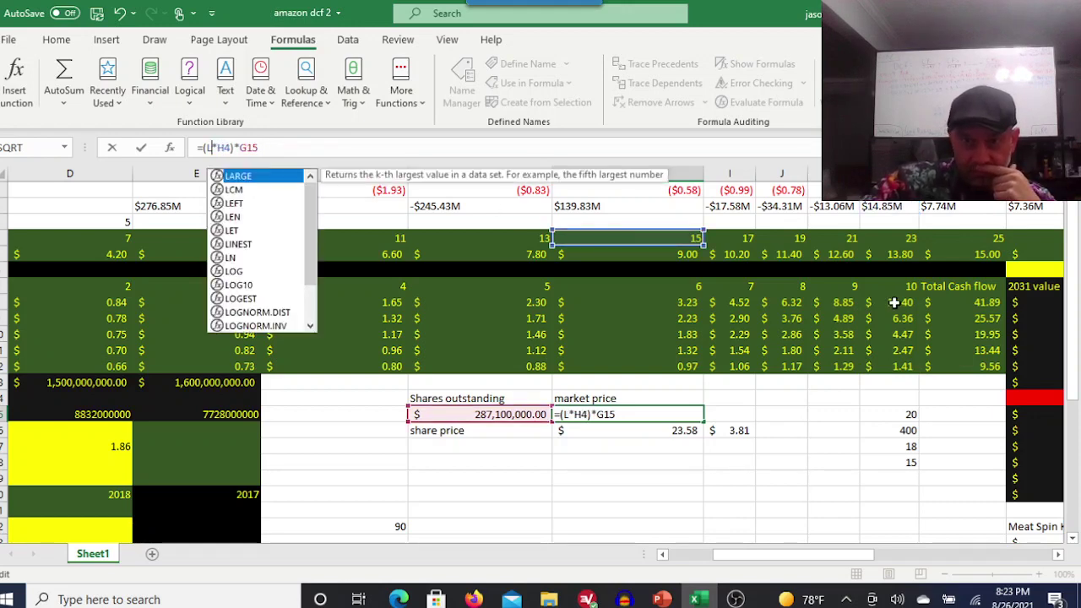
left_click(894, 301)
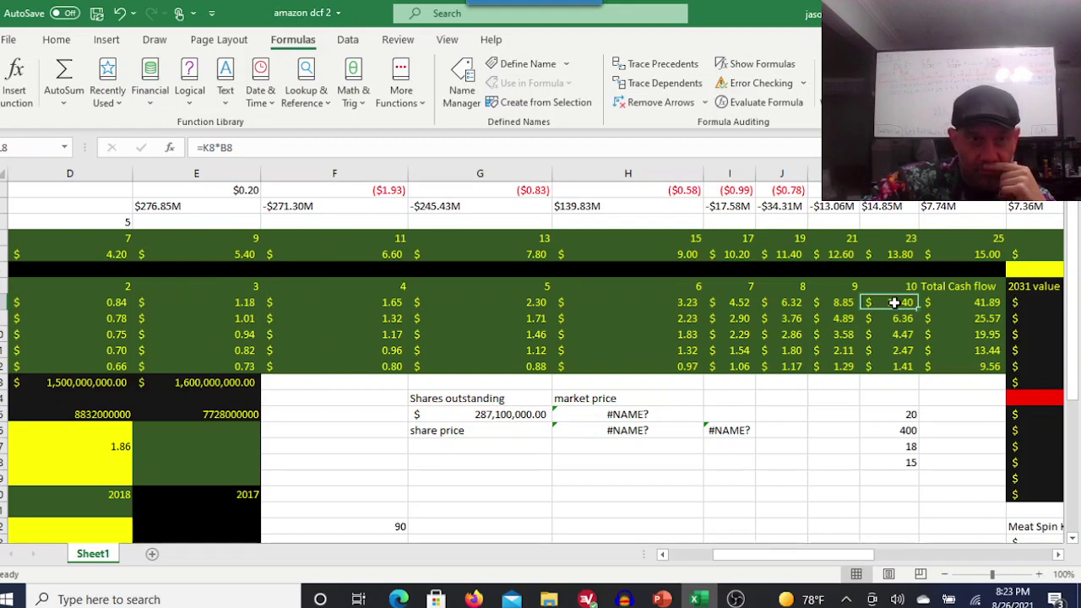
left_click(630, 414)
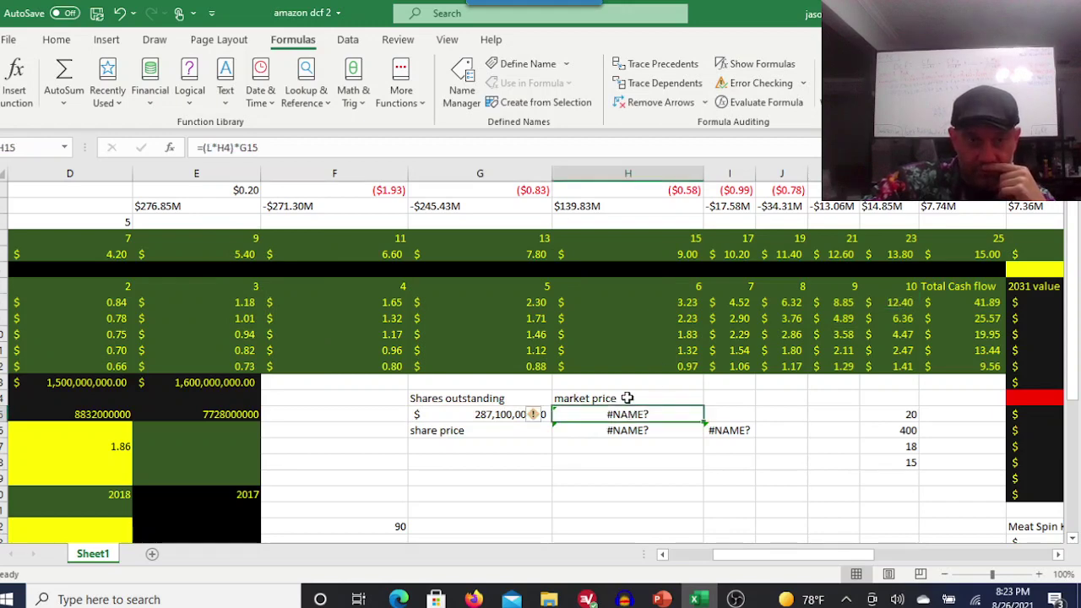
left_click(213, 148)
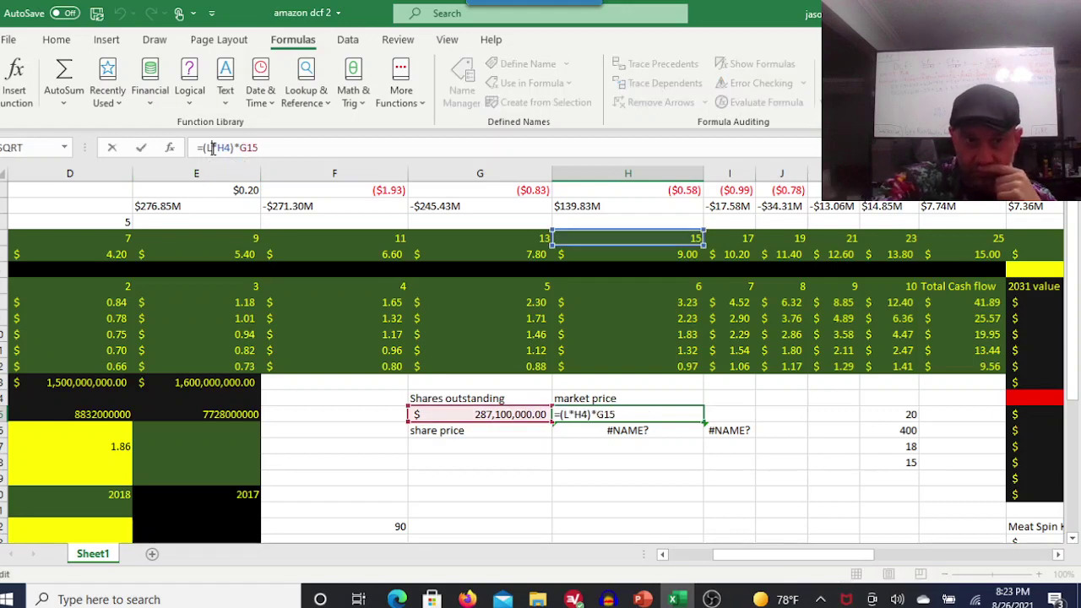
key("BackSpace")
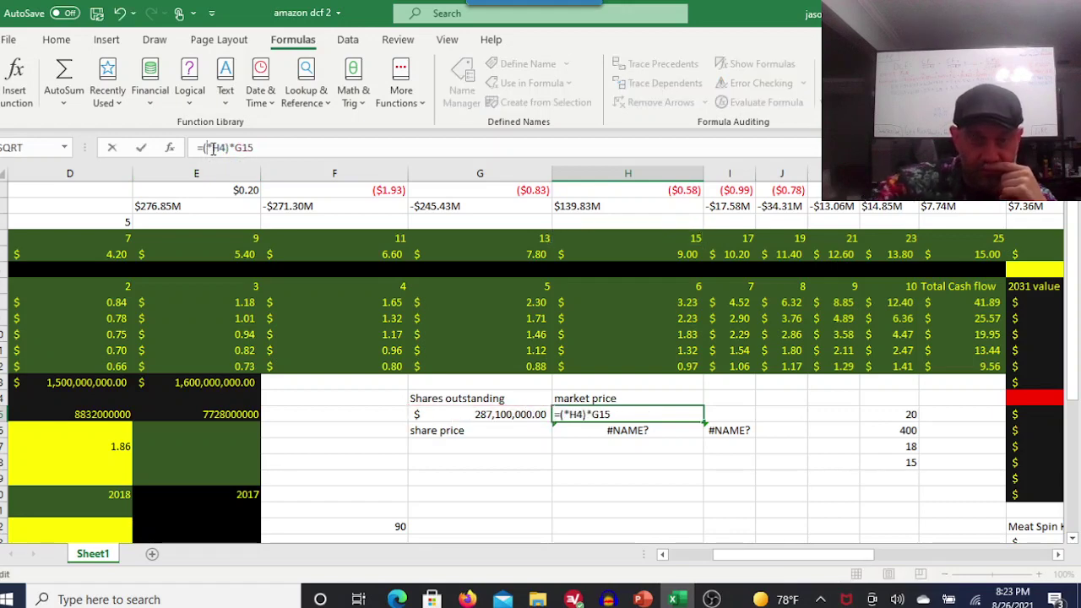
left_click(902, 304)
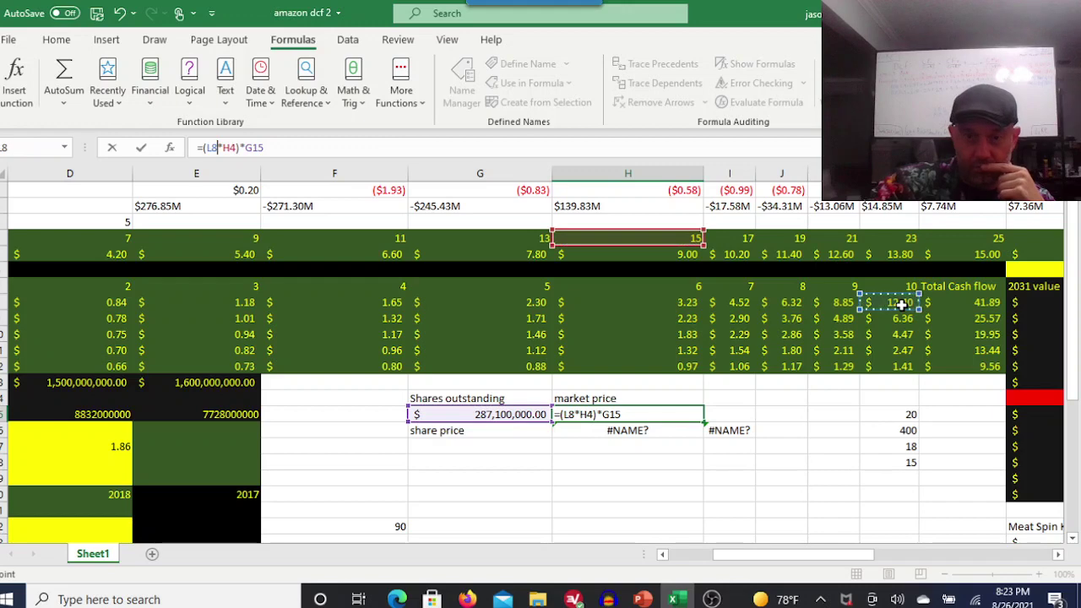
key("Return")
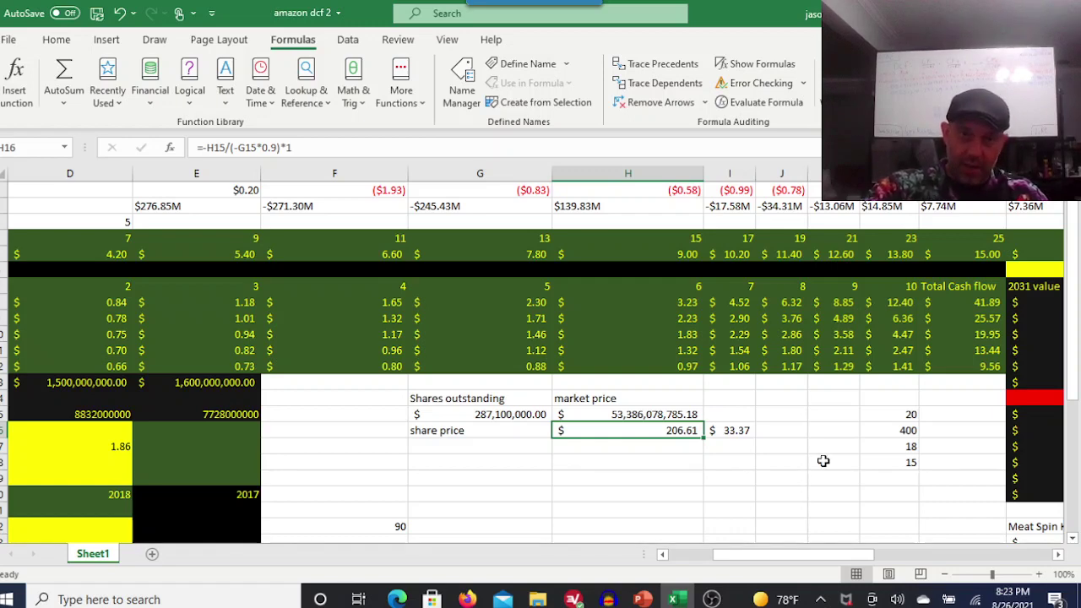
left_click(887, 302)
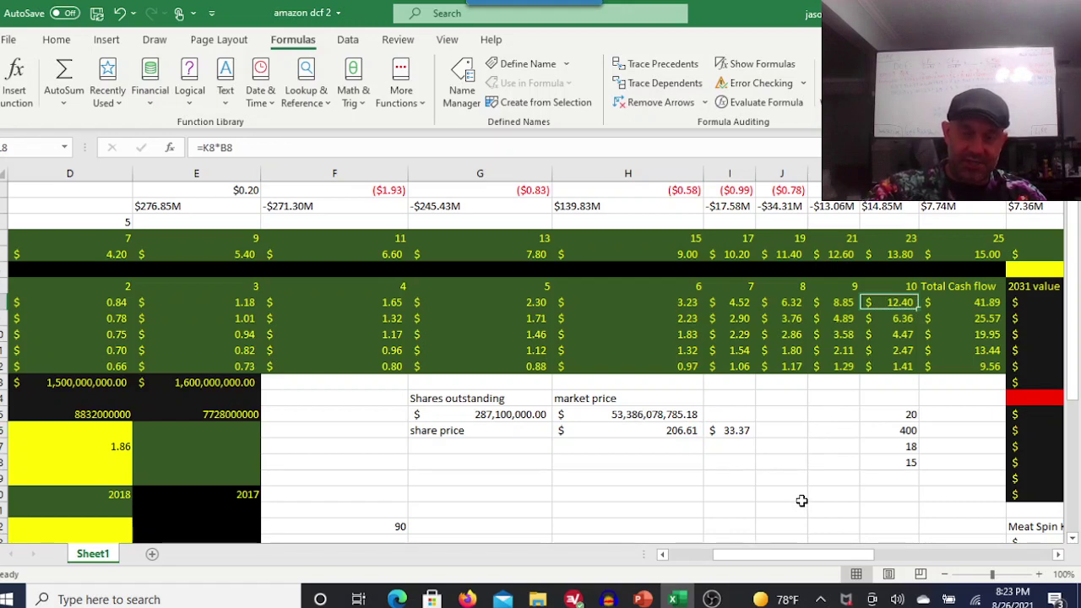
left_click(665, 415)
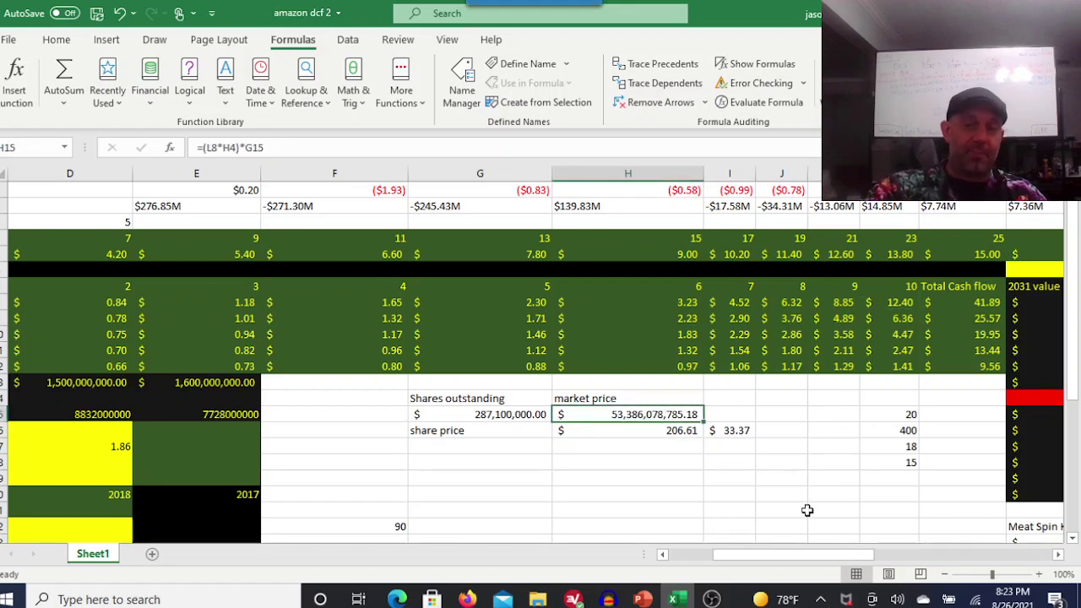
left_click(683, 428)
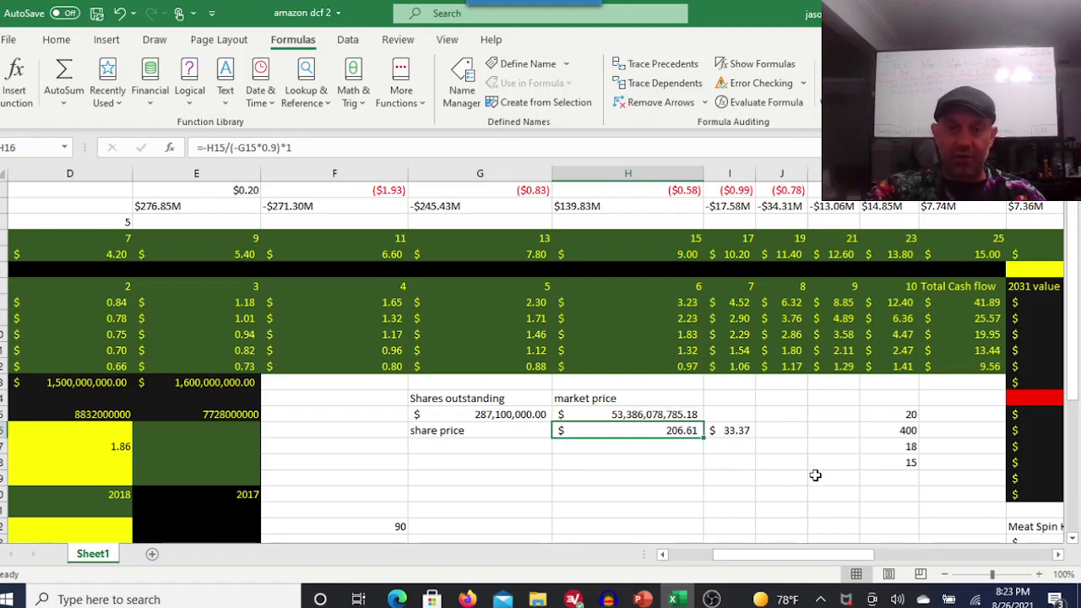
left_click(733, 429)
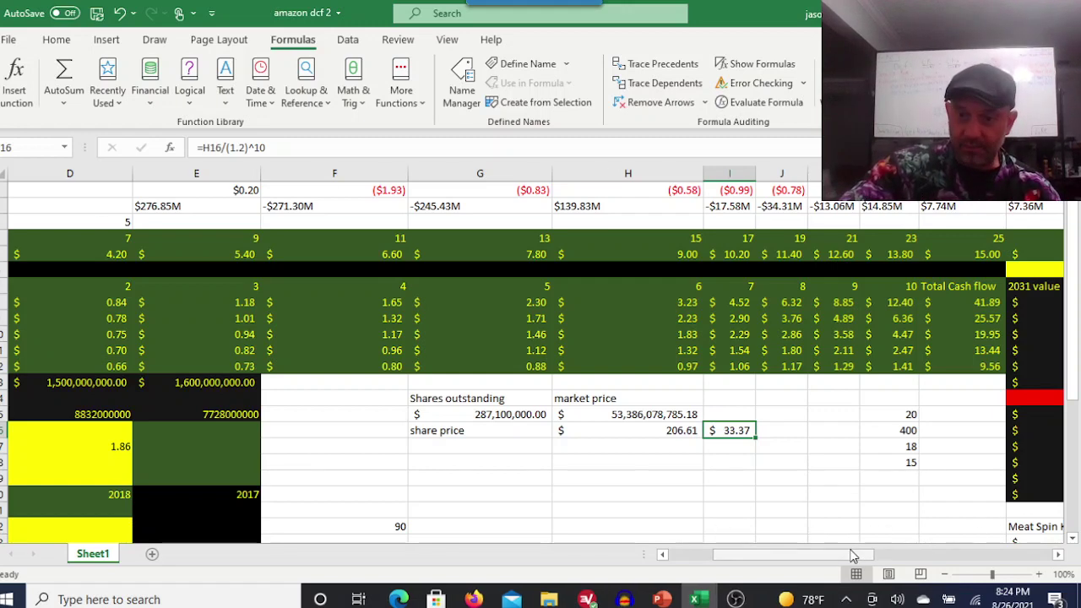
left_click_drag(845, 557, 790, 557)
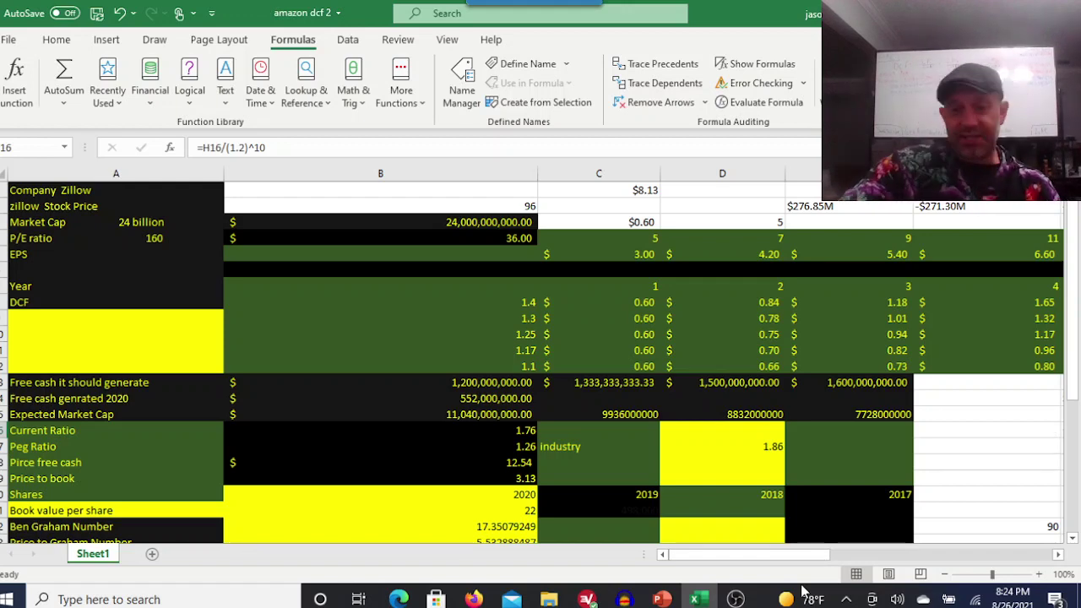
left_click(736, 600)
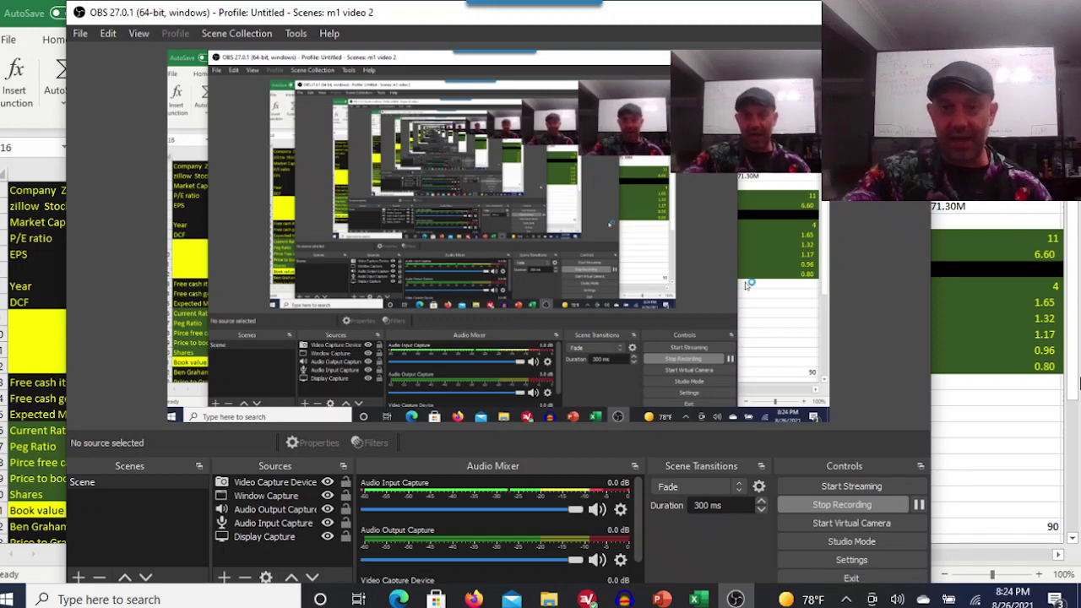
left_click(979, 439)
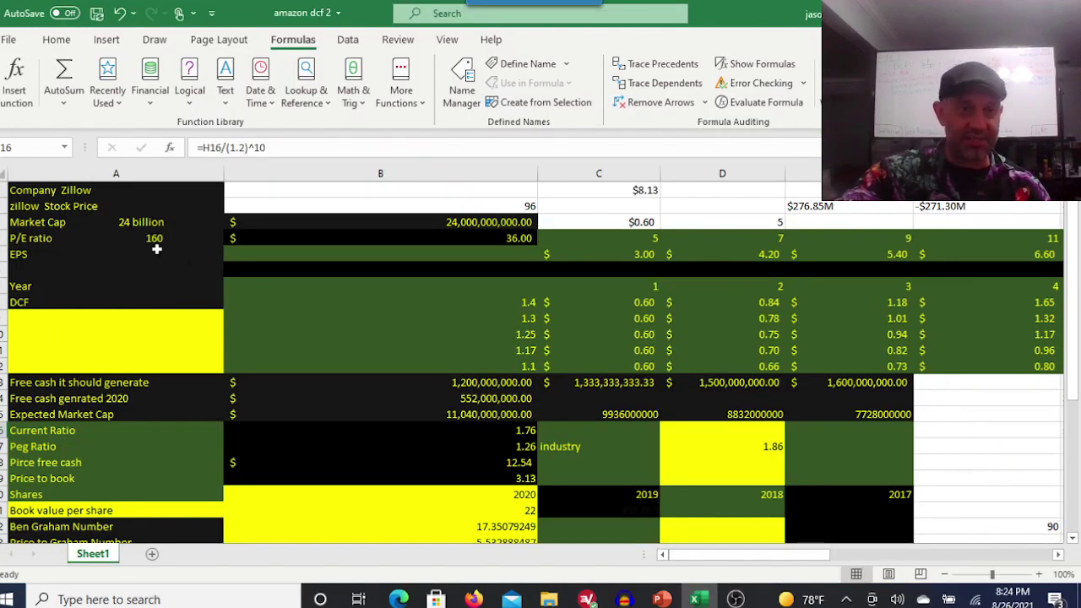
left_click(183, 240)
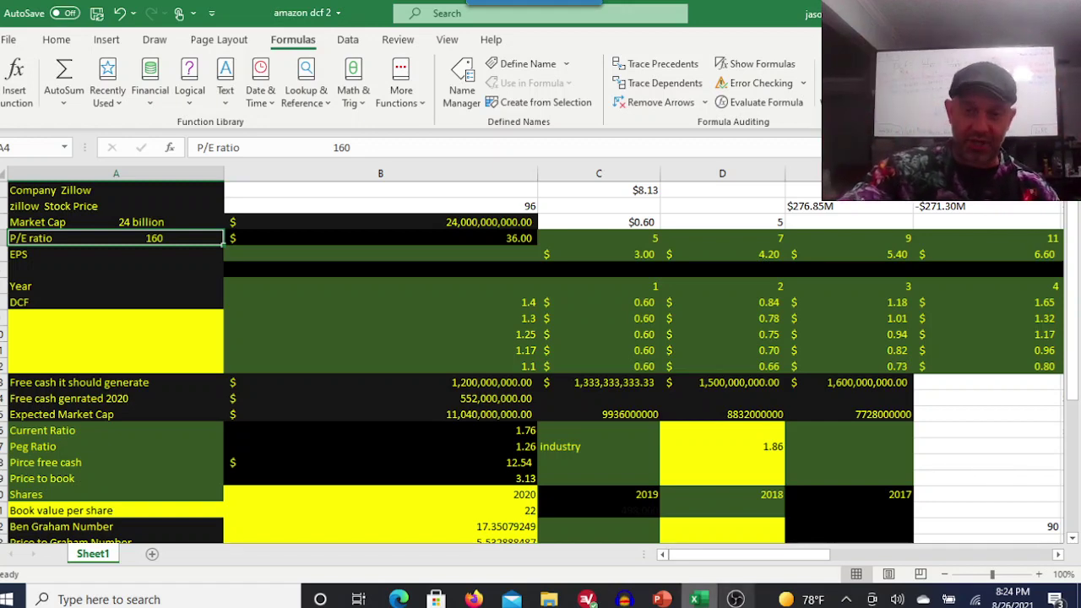
Bring the OBS Studio window back in front of the spreadsheet
left_click(736, 600)
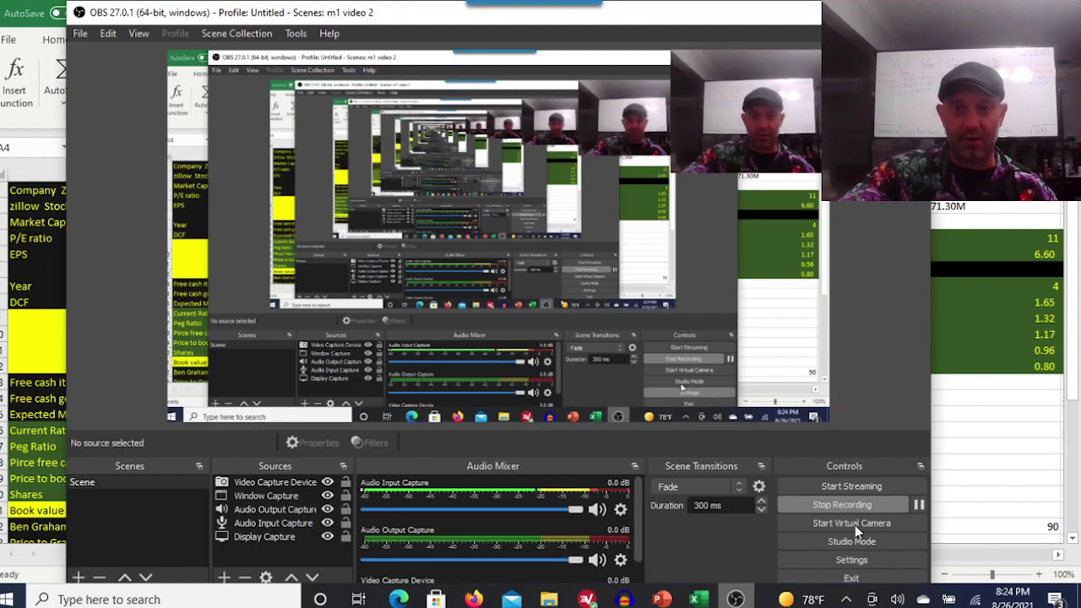